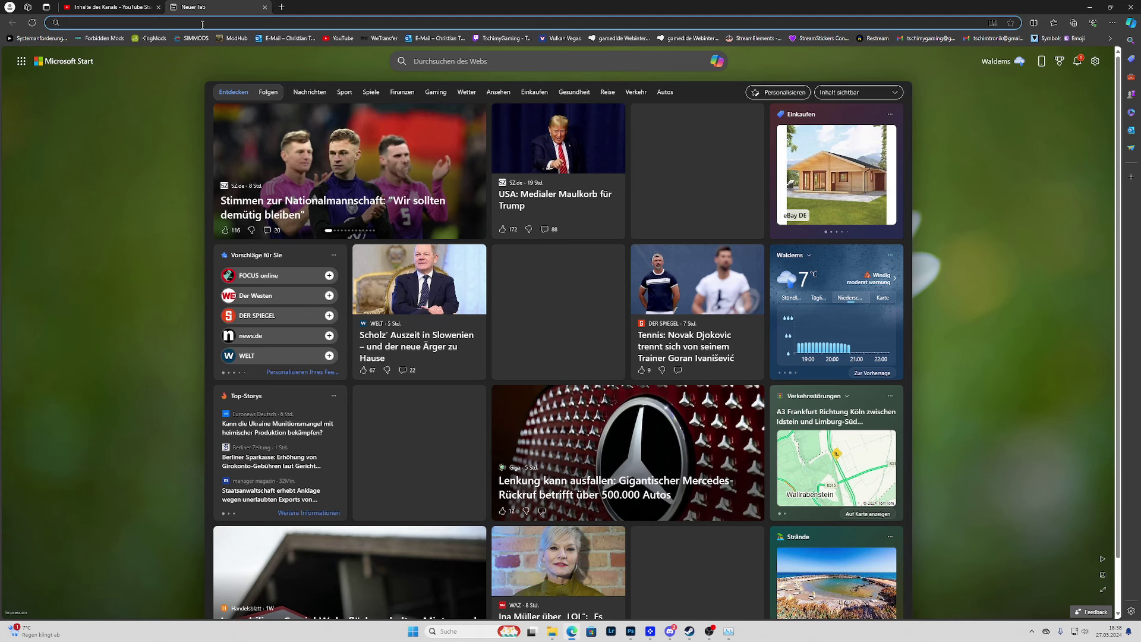
Search the web for "supermarkt simulator mods" and open the Nexus Mods result for Supermarket Simulator
type("supermarkt mütze")
left_click(153, 54)
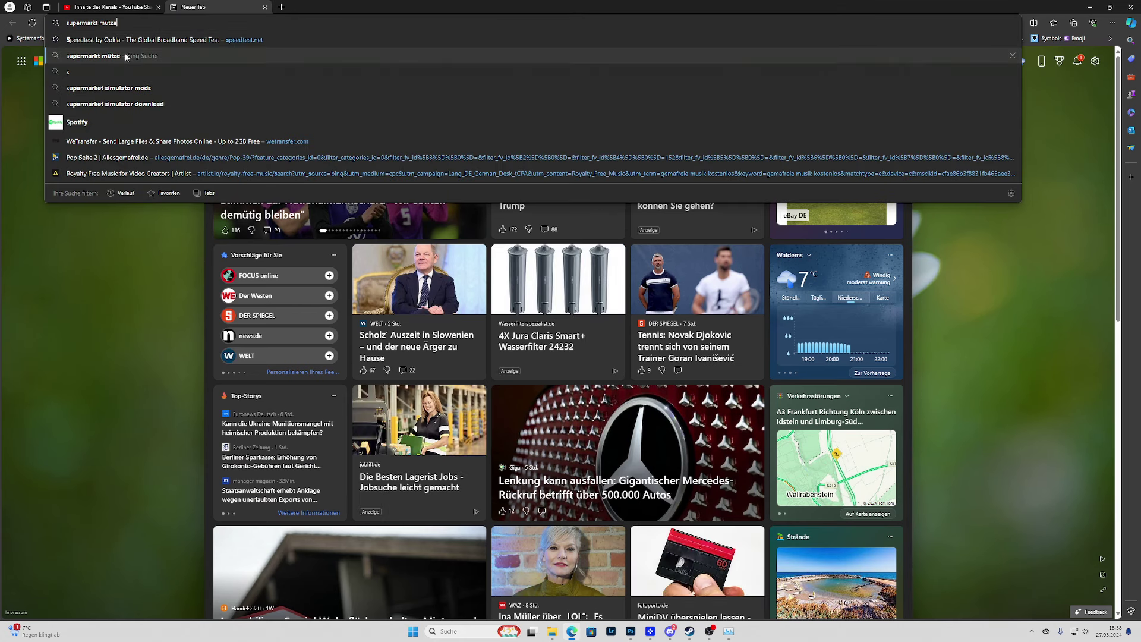
left_click(176, 46)
key("BackSpace")
key("BackSpace")
key("BackSpace")
key("BackSpace")
key("BackSpace")
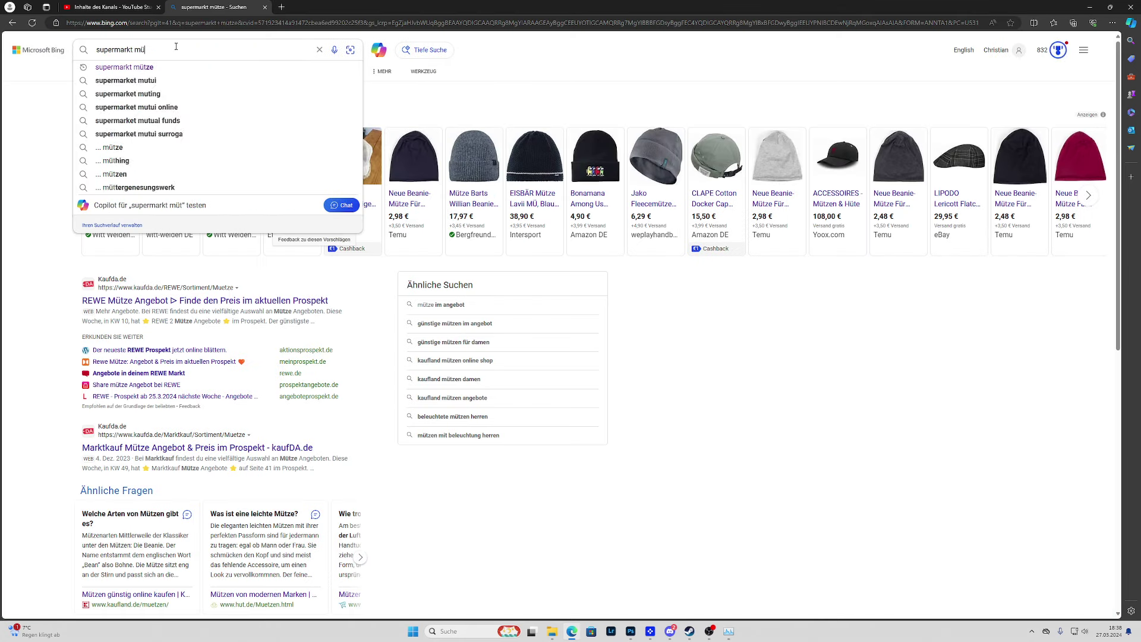
type("sim")
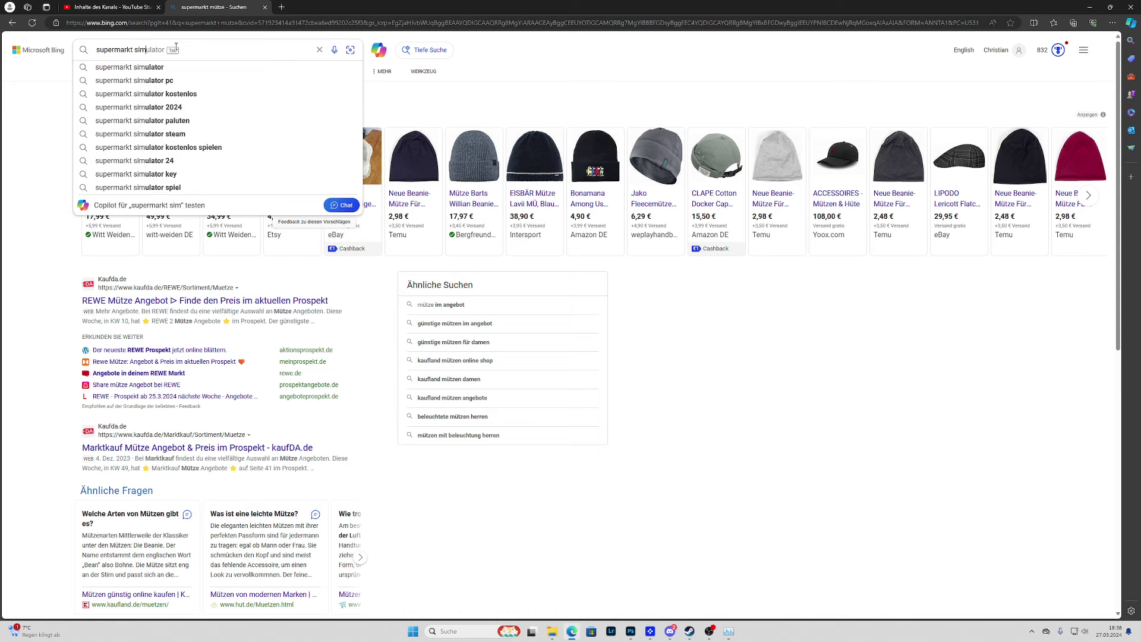
type("ulator mods")
key("Return")
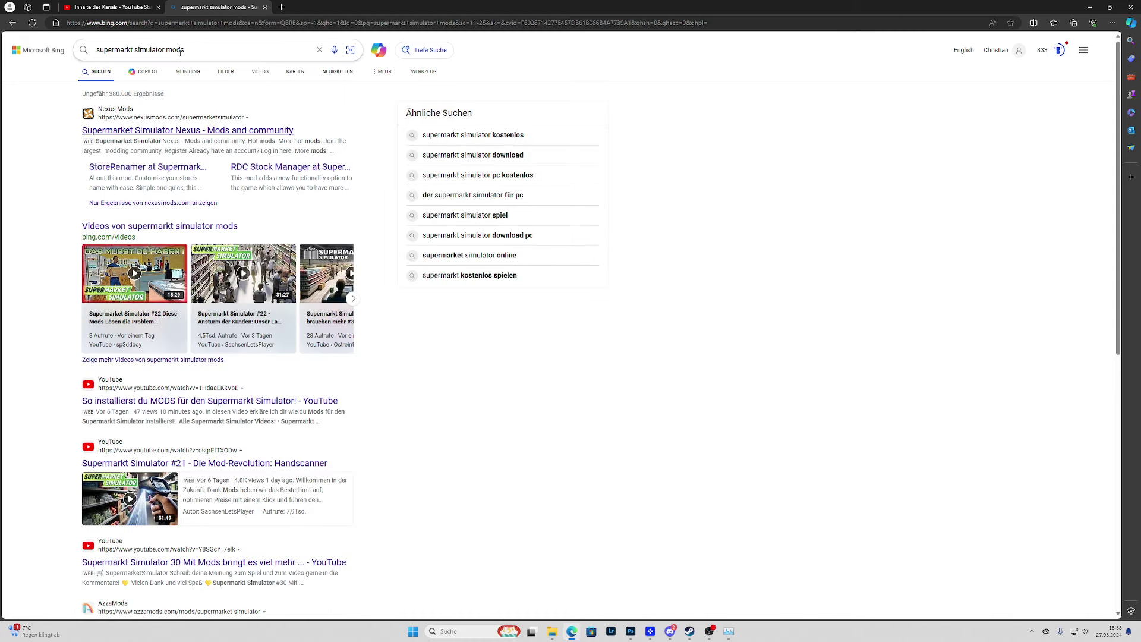
left_click(135, 132)
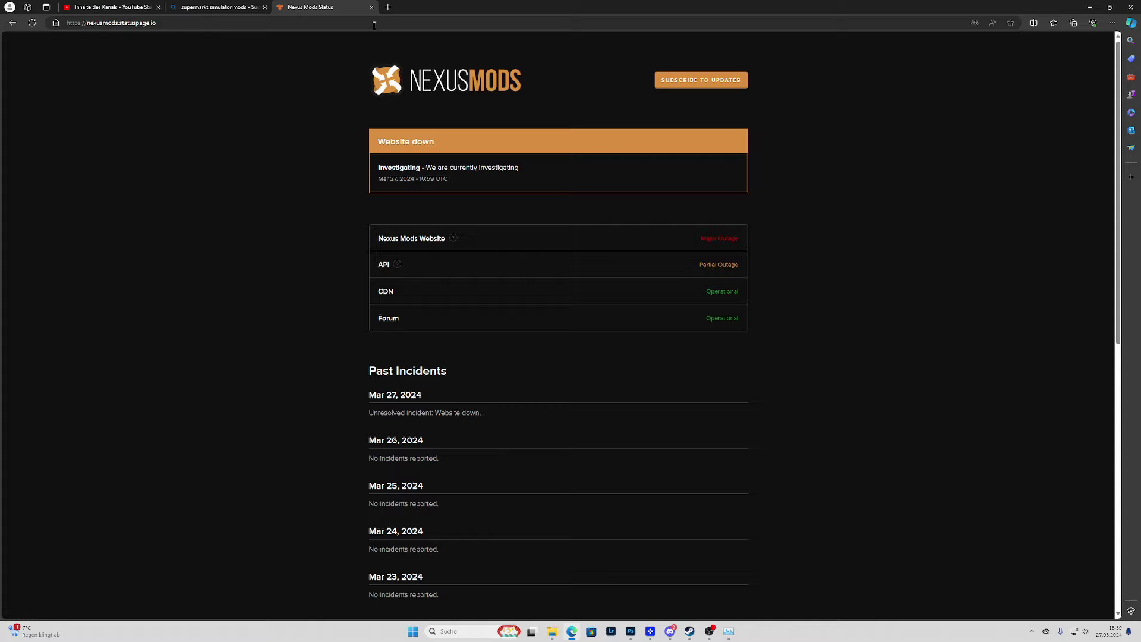
Minimize the browser, bring up the Downloads folder and open the Tobey's BepInEx Pack for Supermarket Simulator archive
left_click(1088, 8)
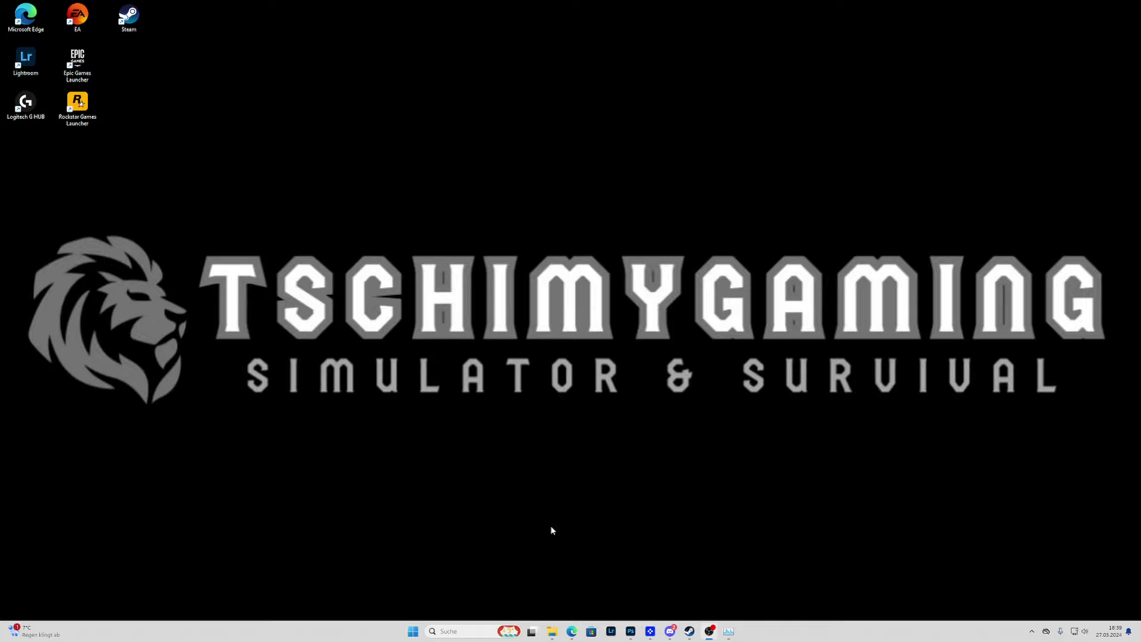
mouse_move(553, 634)
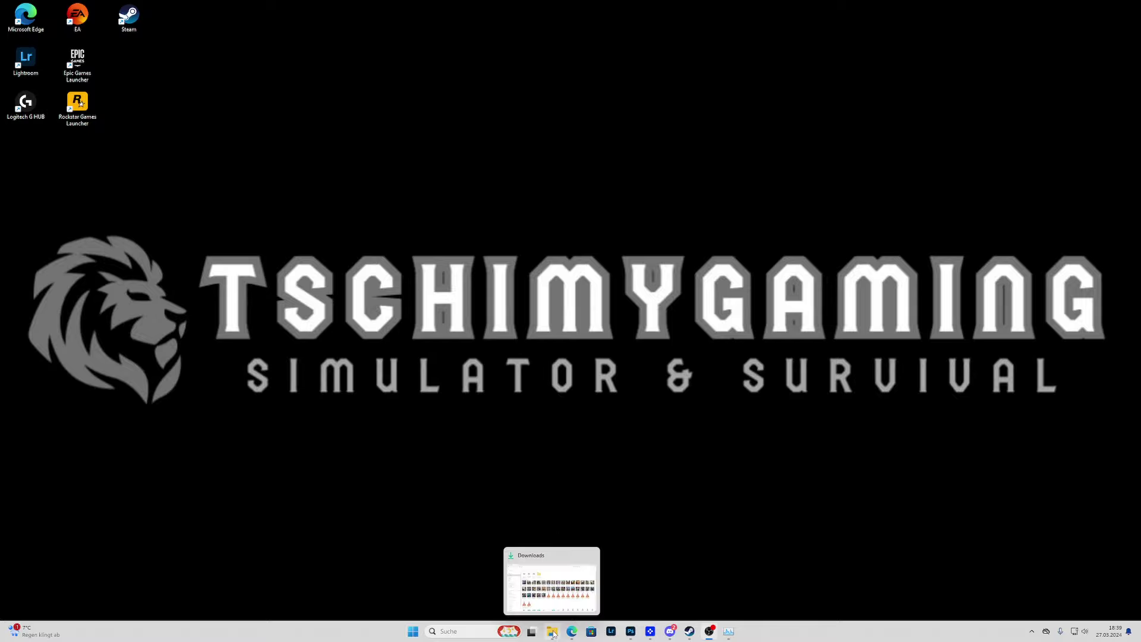
left_click(552, 633)
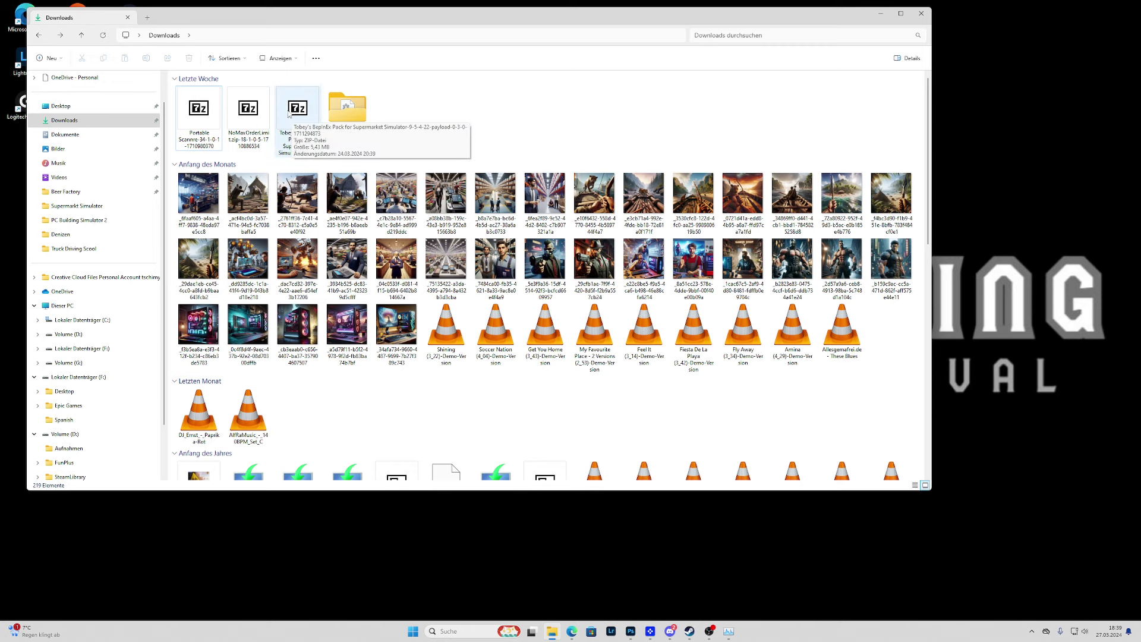
left_click(294, 150)
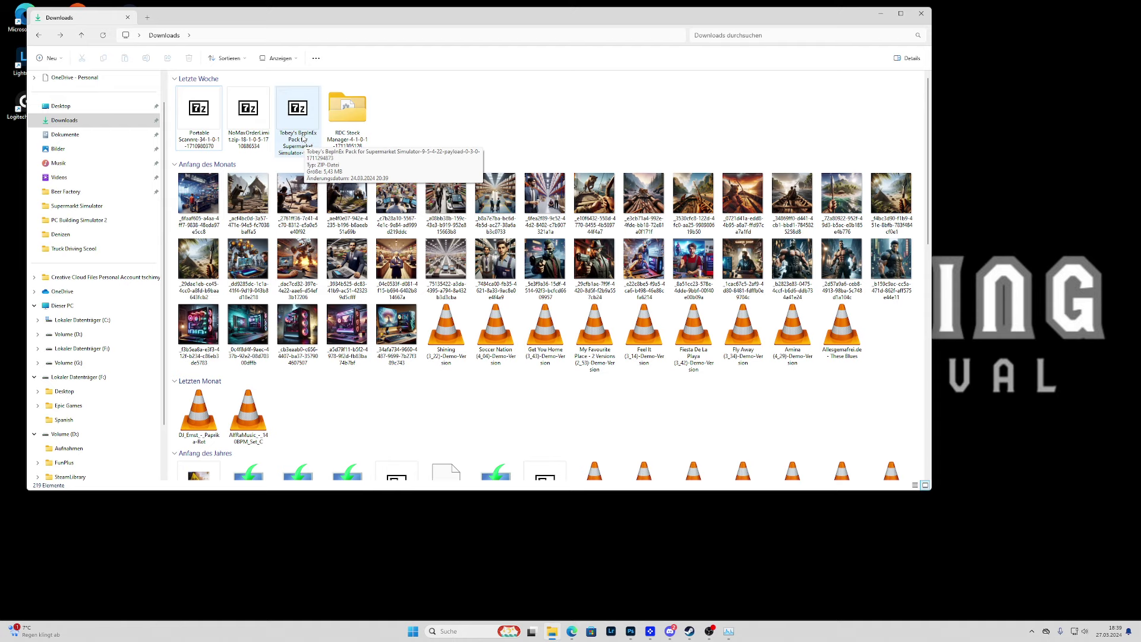
double_click(303, 139)
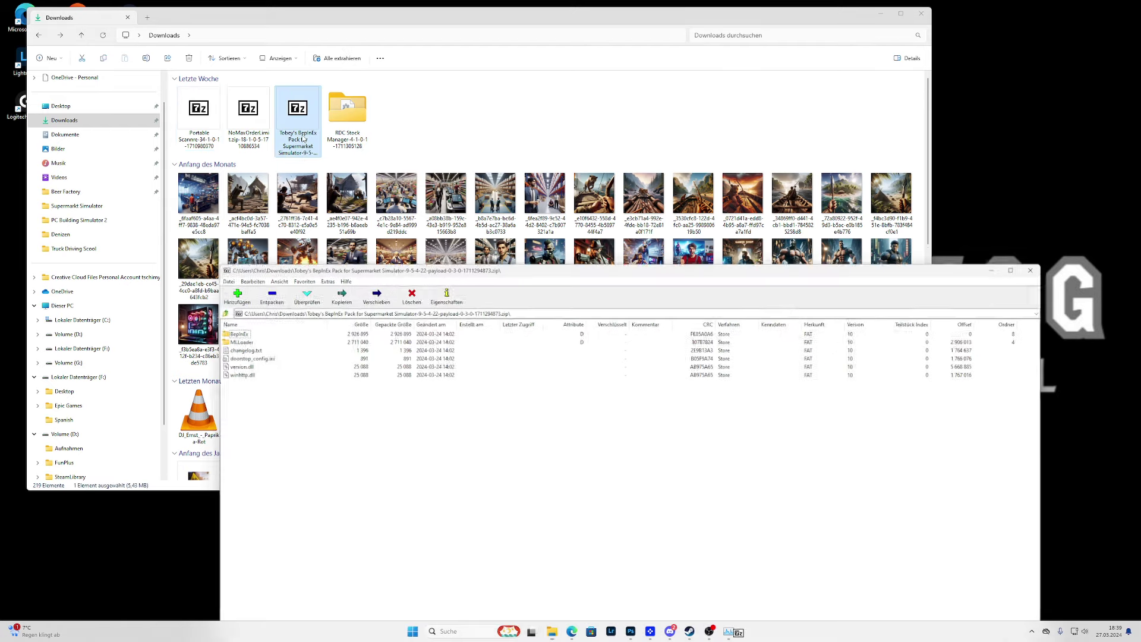
Select all files and folders in the BepInEx Pack archive, then minimize the archive window
left_click_drag(413, 259, 408, 113)
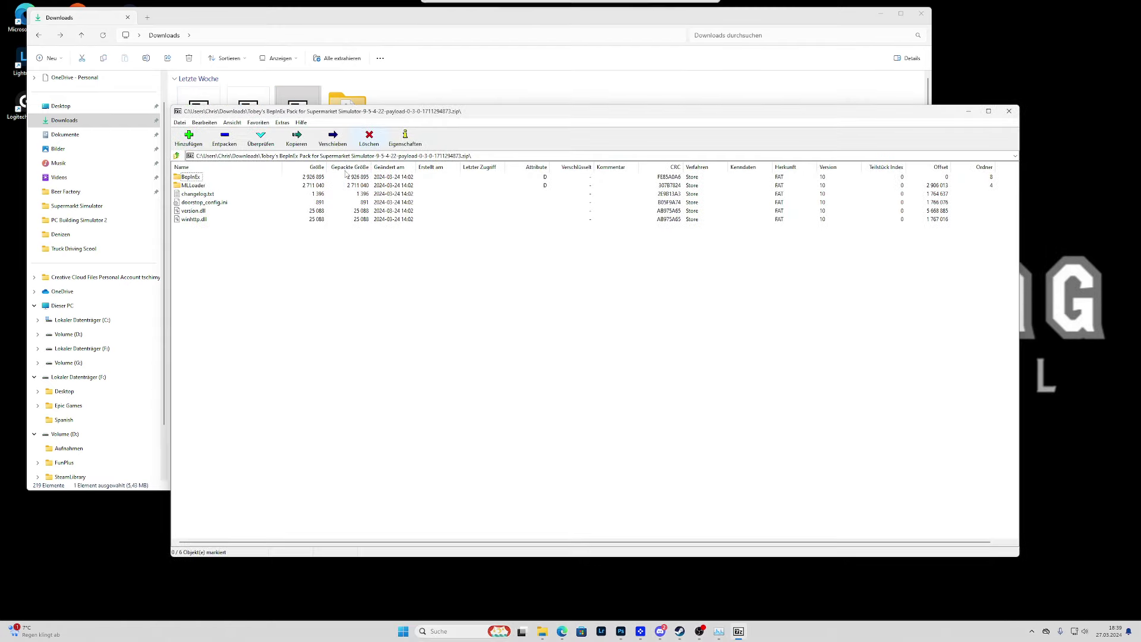
key("ctrl+a")
left_click(250, 315)
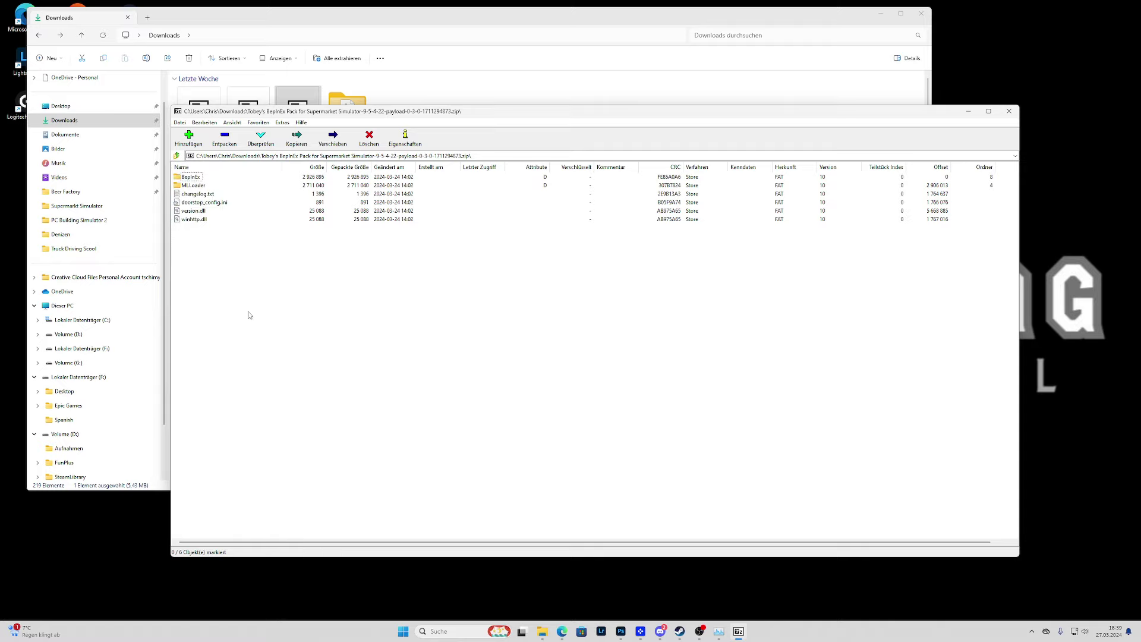
left_click_drag(219, 254, 185, 177)
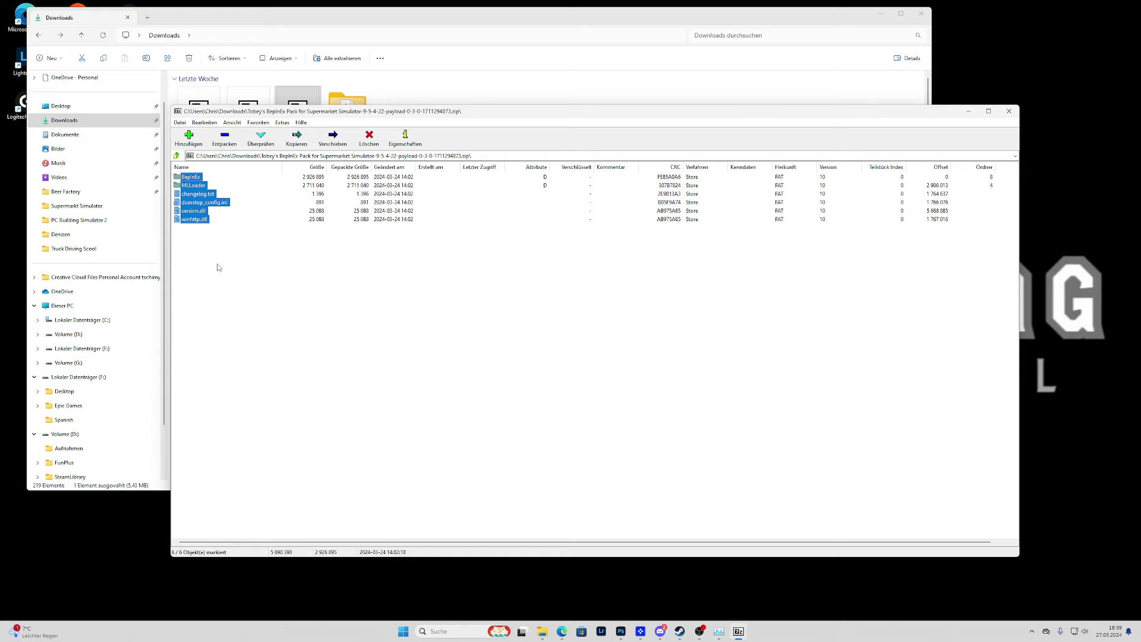
left_click(967, 114)
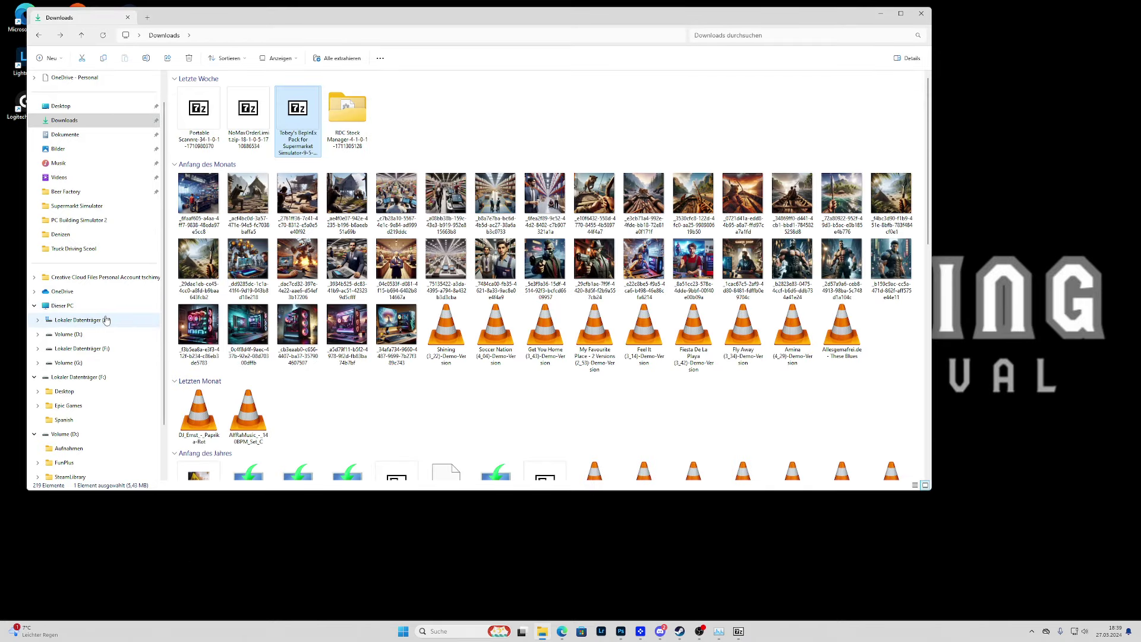
Browse drive C: to the default Steam game folder, Programme (x86)\Steam\steamapps\common
scroll(103, 379, "down", 1)
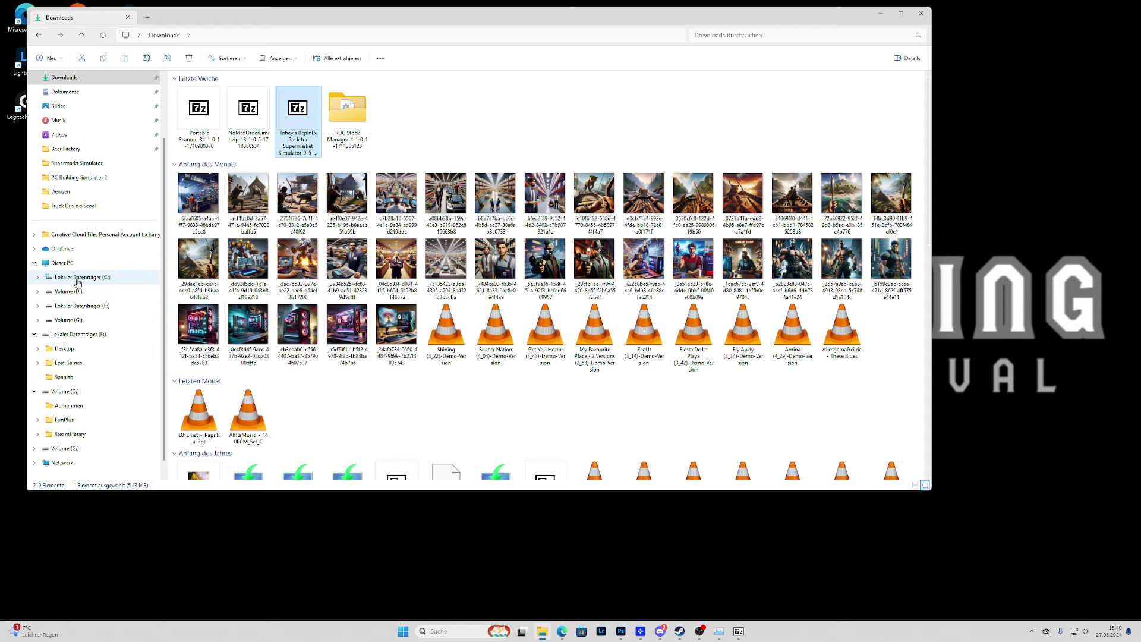
left_click(78, 278)
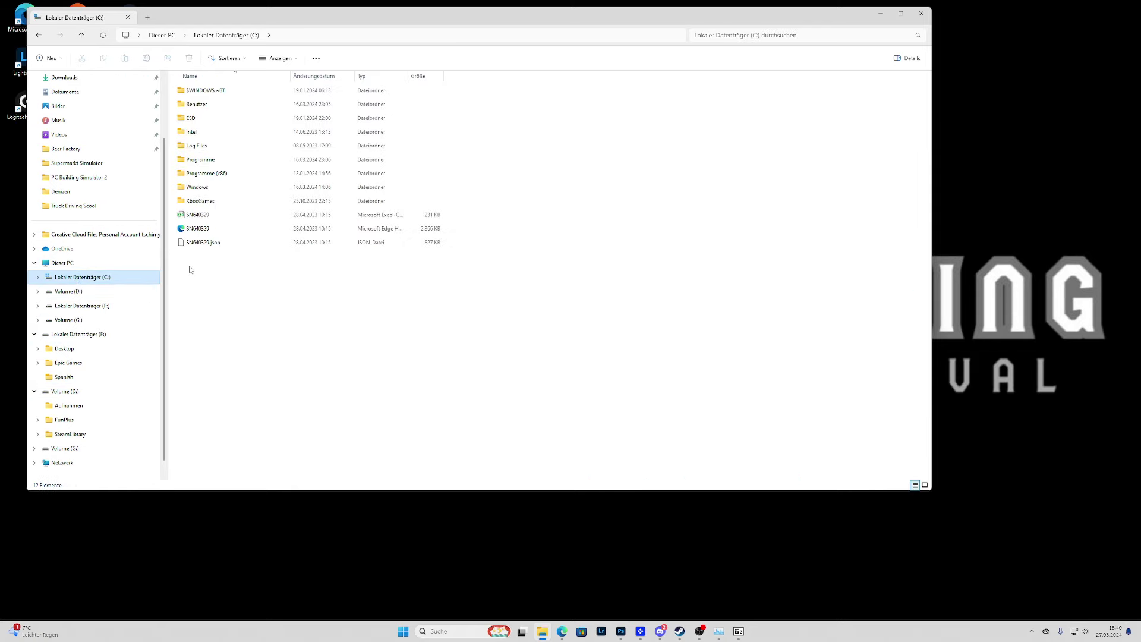
left_click(200, 174)
double_click(199, 174)
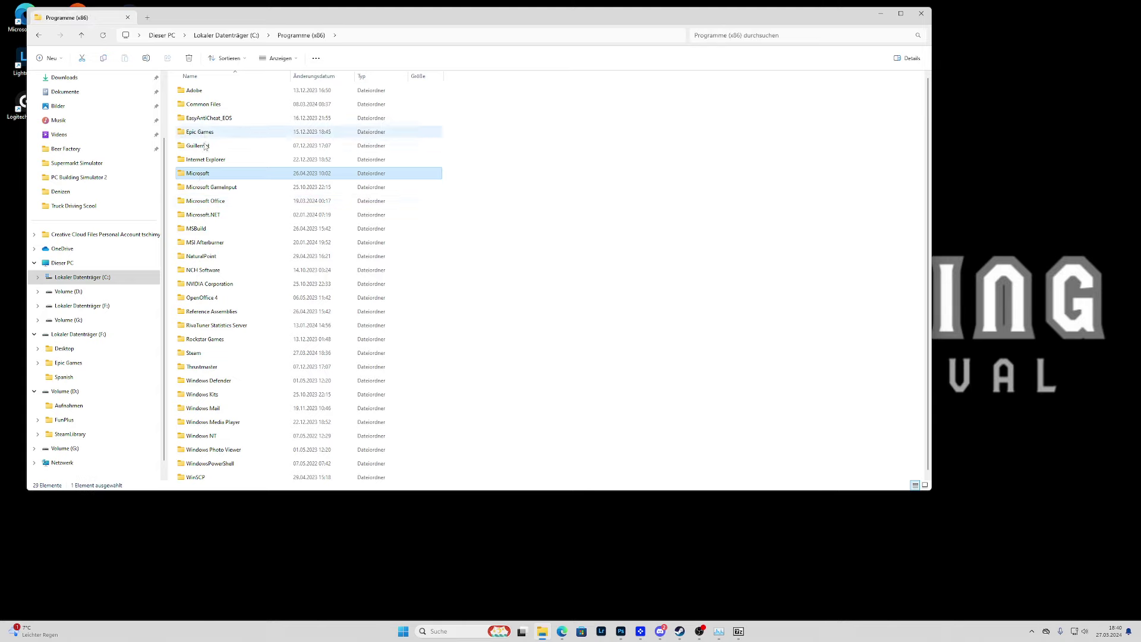
scroll(205, 368, "down", 1)
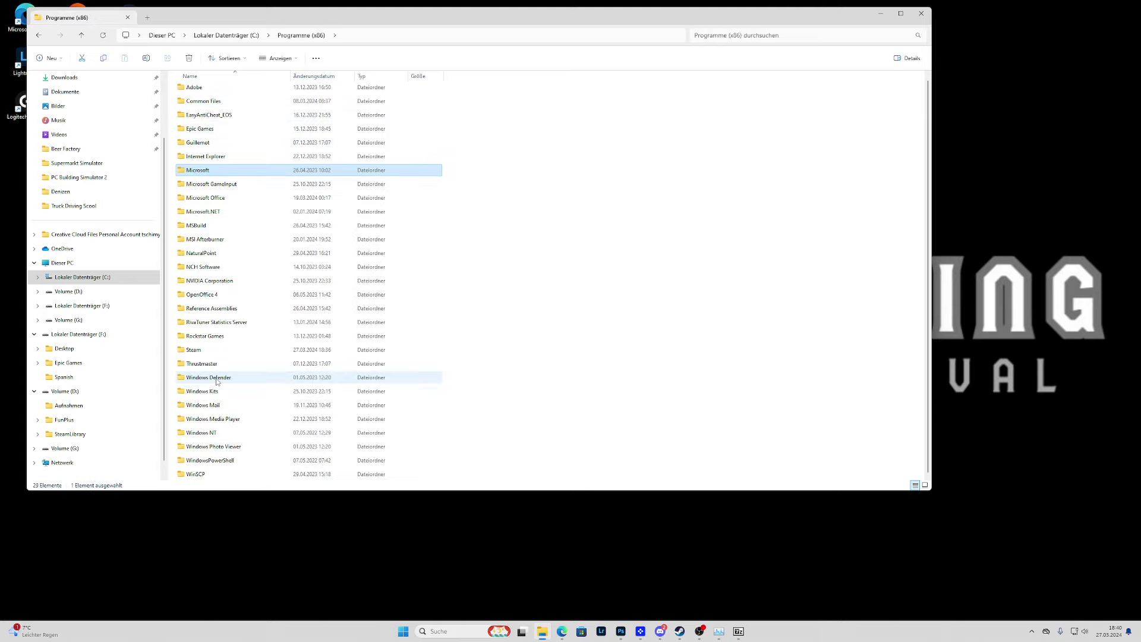
double_click(194, 350)
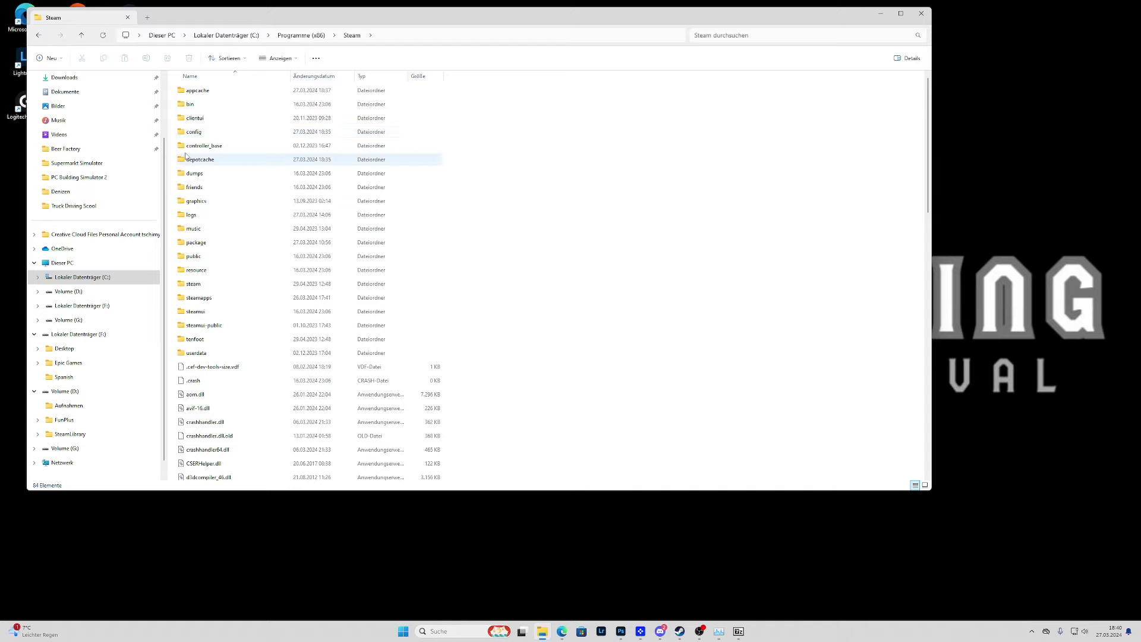
double_click(199, 298)
double_click(198, 92)
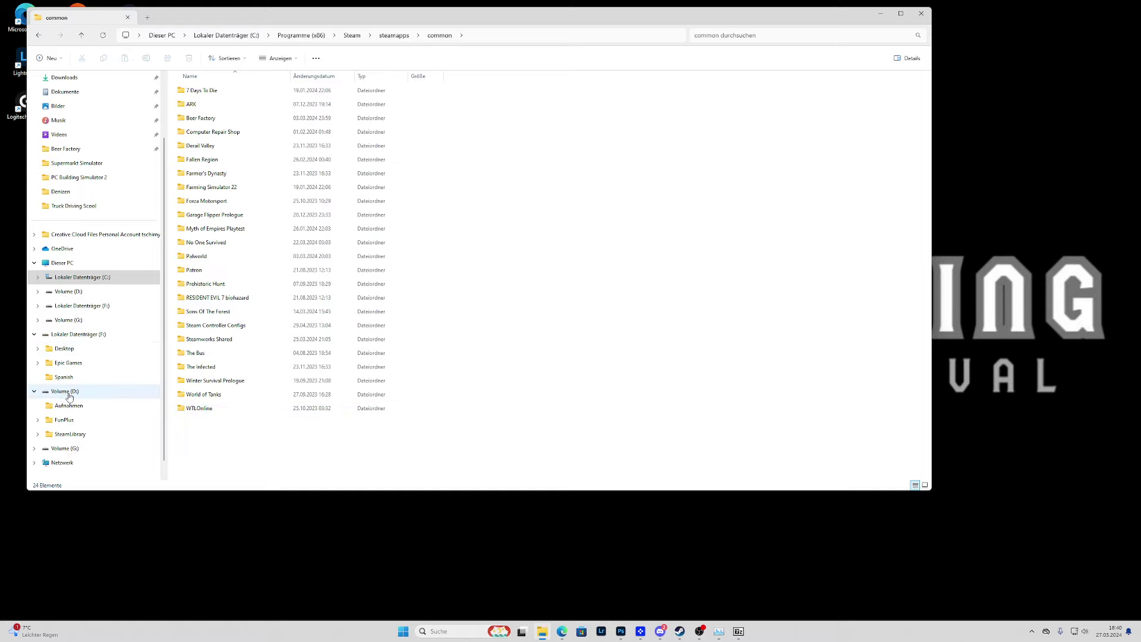
Open the game's install folder SteamLibrary\steamapps\common\Supermarket Simulator on Volume (D:) and reposition its window
left_click(69, 435)
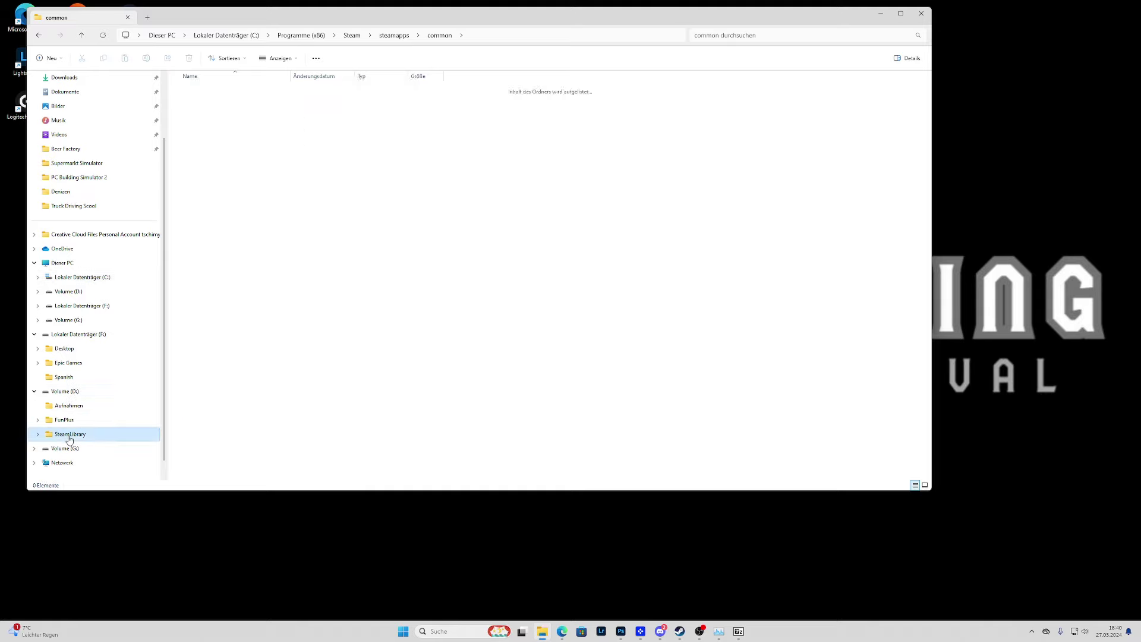
double_click(199, 90)
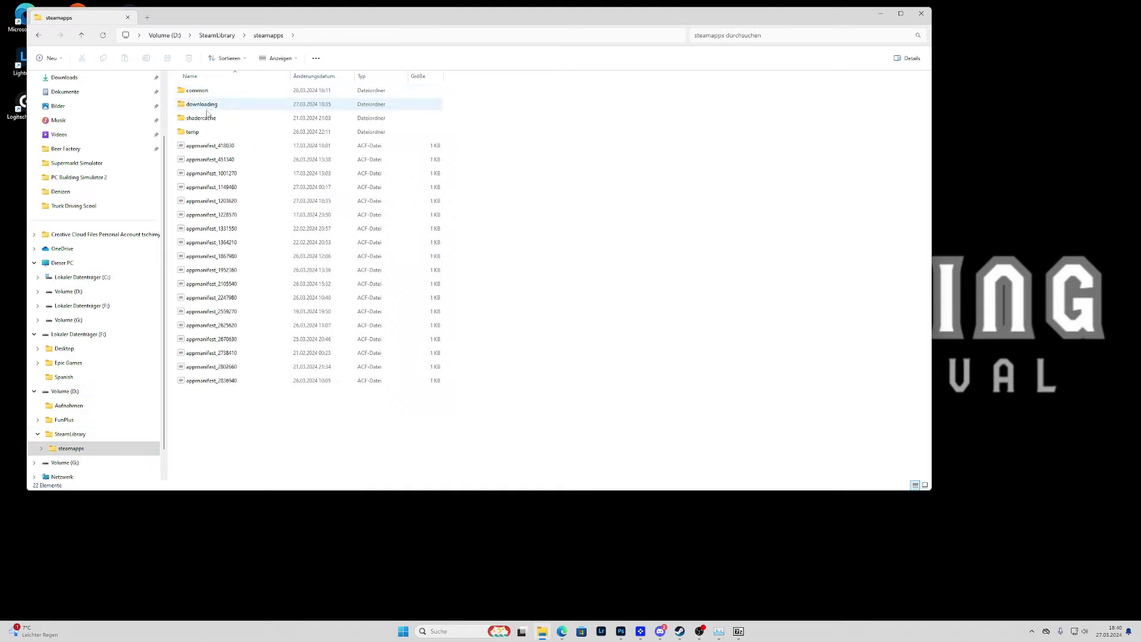
double_click(197, 90)
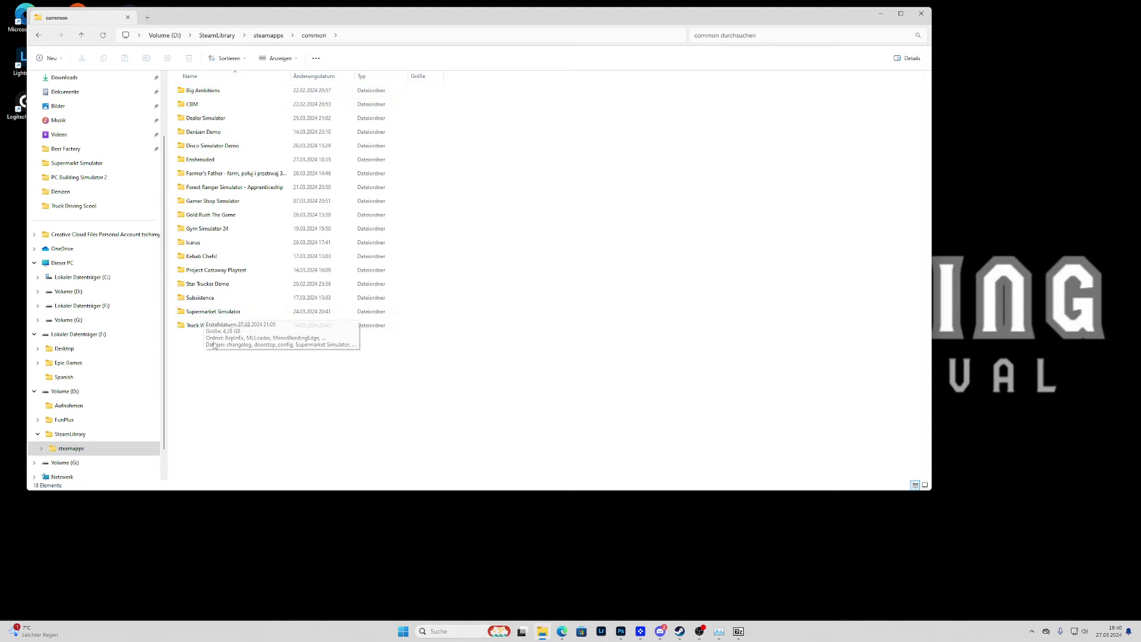
double_click(201, 315)
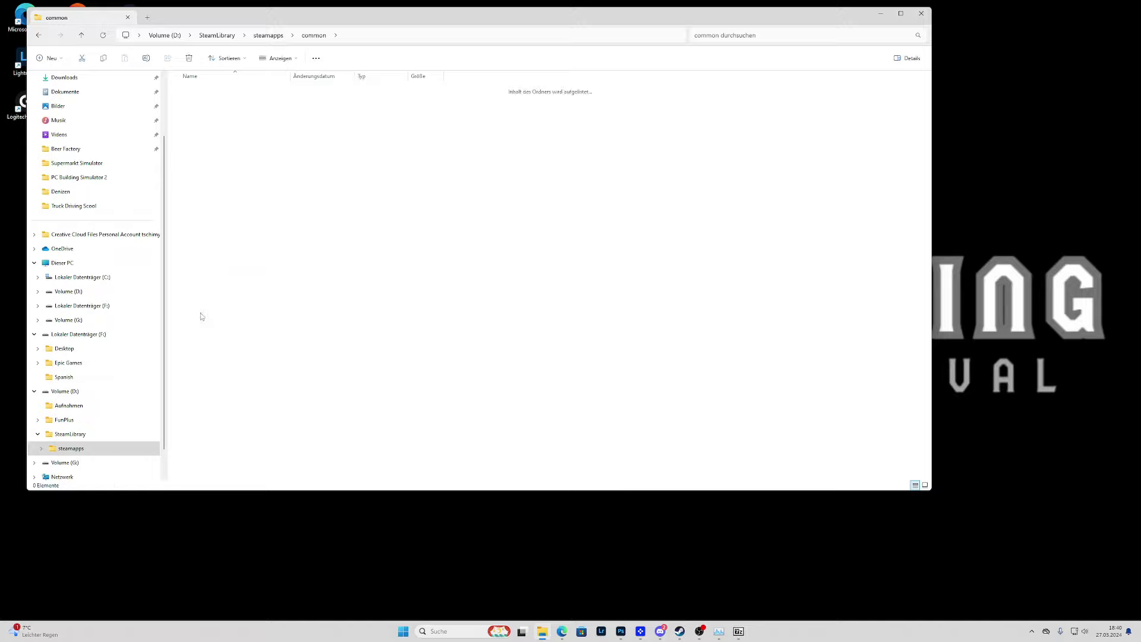
left_click_drag(204, 12, 311, 41)
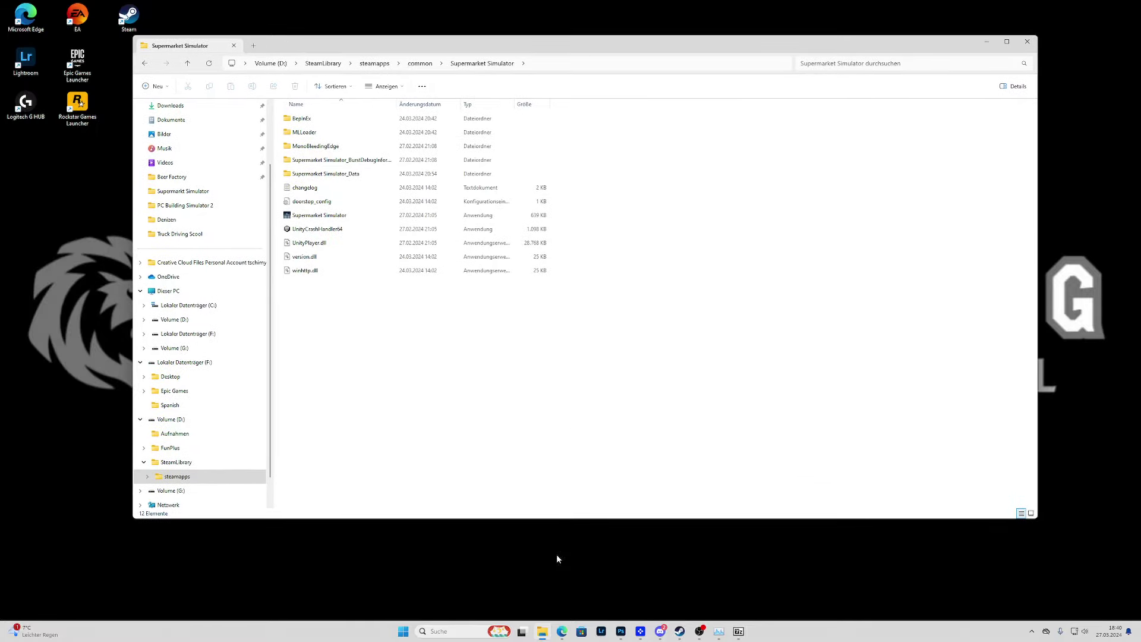
Compare the BepInEx Pack archive's contents with the Supermarket Simulator game folder, then close the archive
left_click(738, 631)
left_click_drag(433, 117, 719, 77)
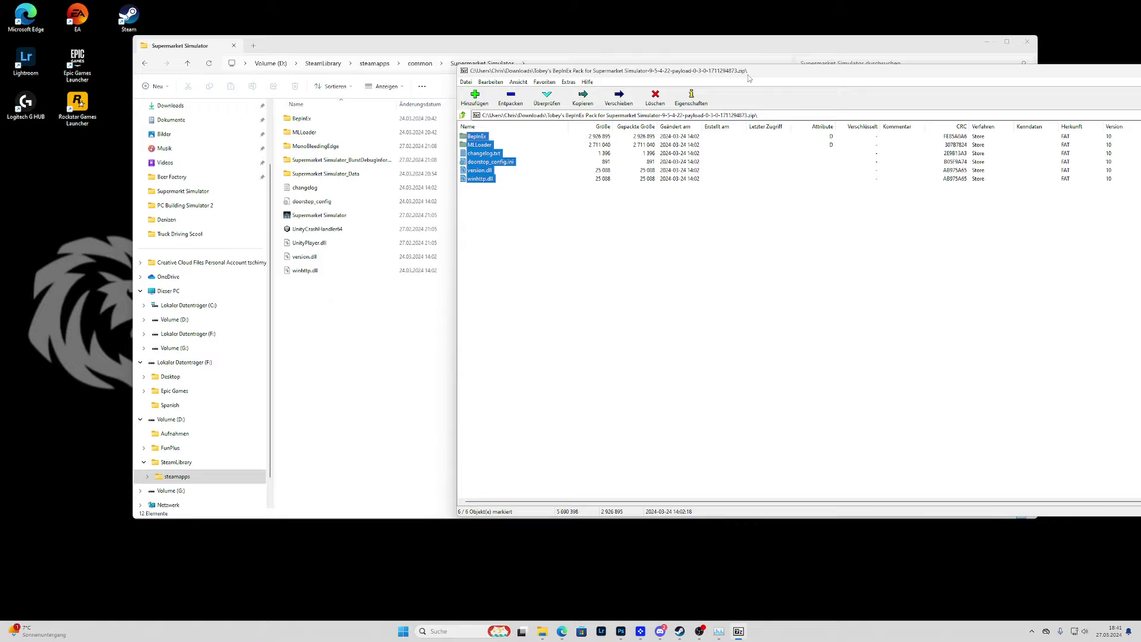
left_click_drag(751, 75, 497, 72)
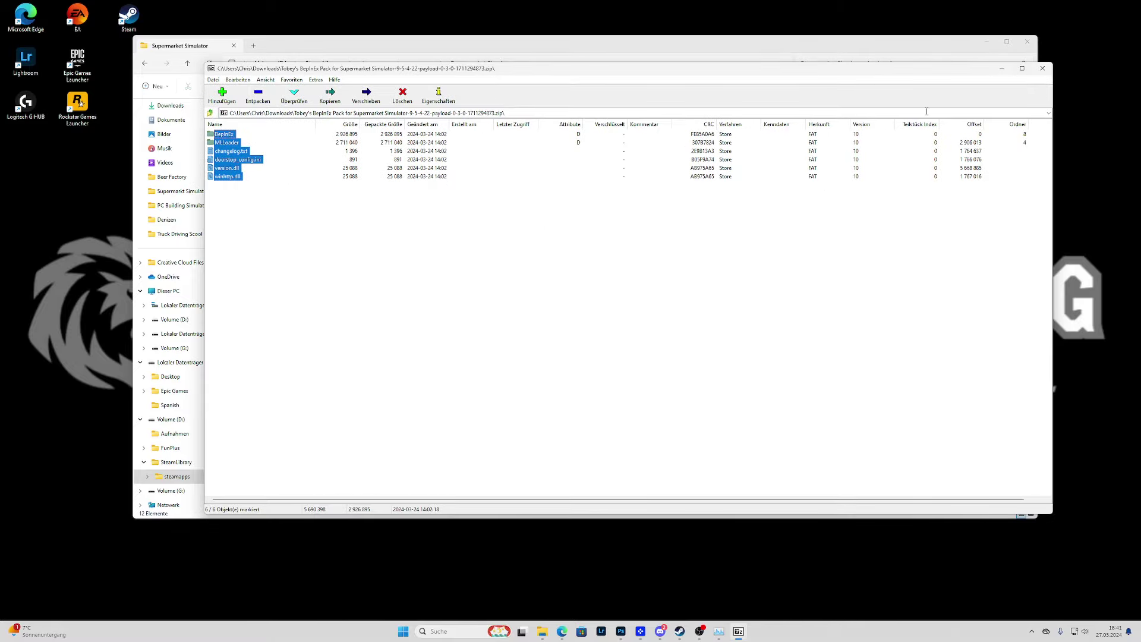
left_click(1042, 68)
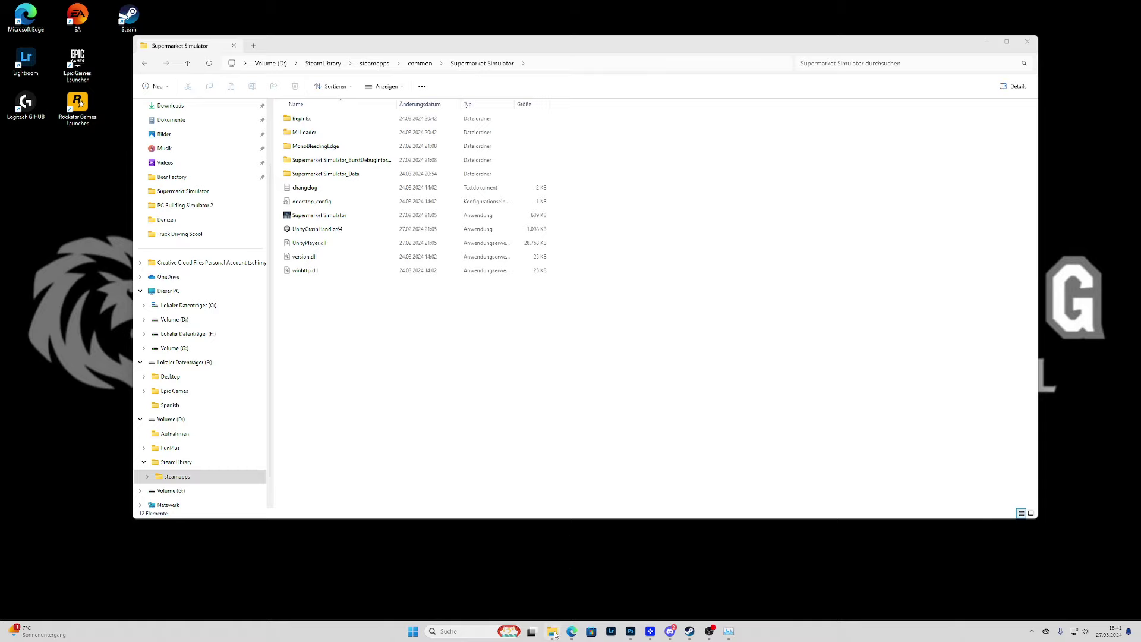
Open a second File Explorer window and arrange it beside the Supermarket Simulator folder window
mouse_move(554, 633)
key("super+e")
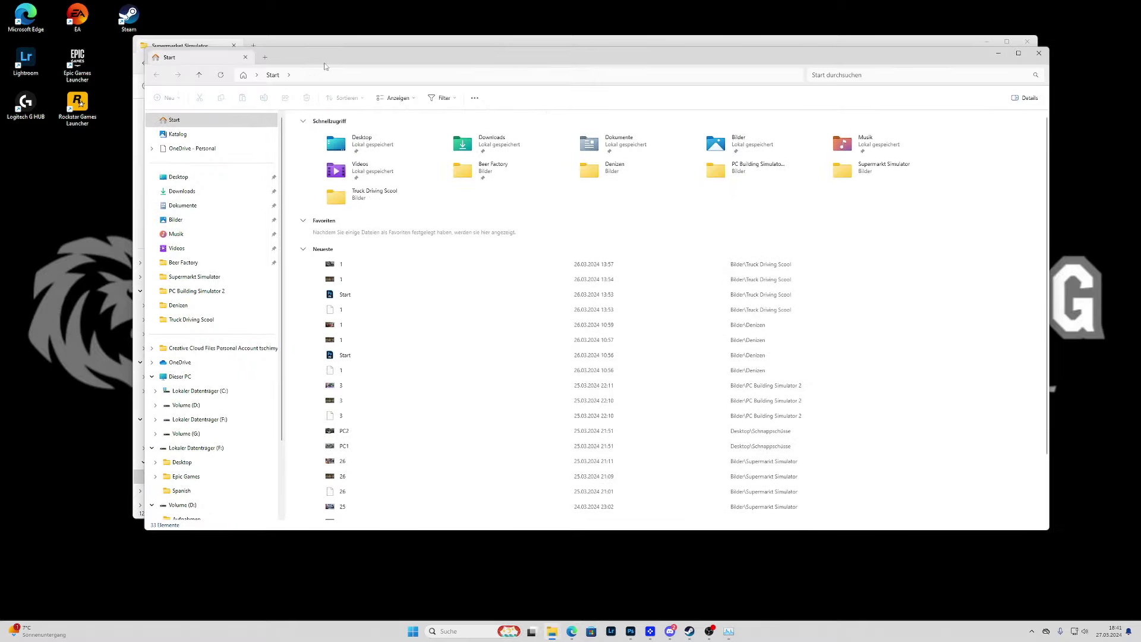
left_click_drag(442, 57, 671, 111)
left_click_drag(533, 42, 414, 55)
left_click_drag(957, 111, 967, 63)
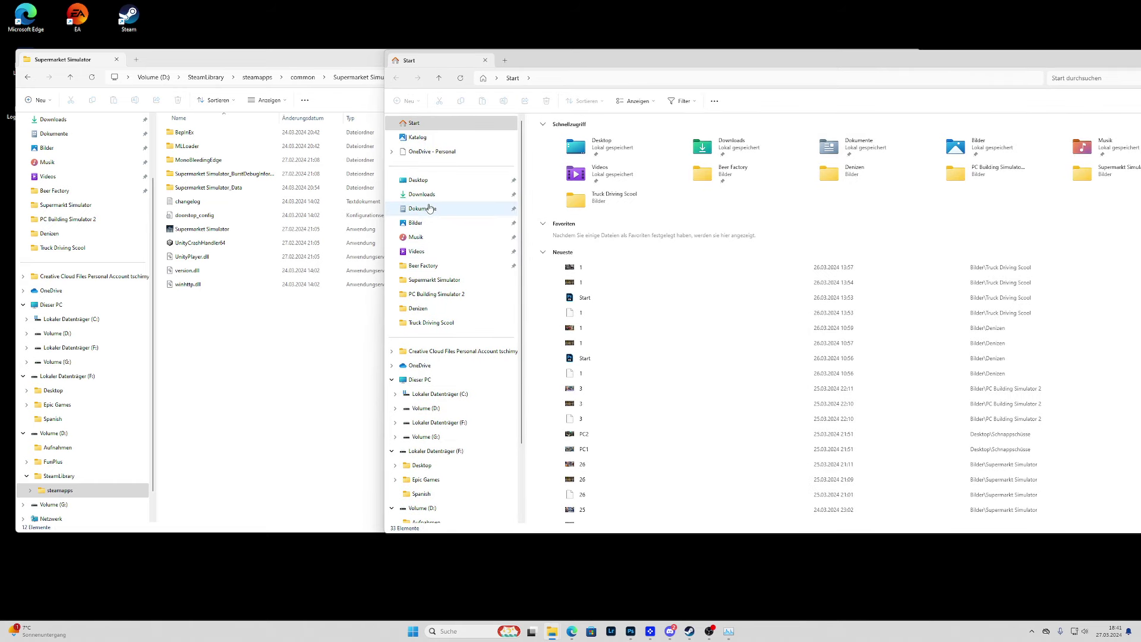
Open the NoMaxOrderLimit archive from Downloads and move its window clear of the game folder's file list
left_click(478, 195)
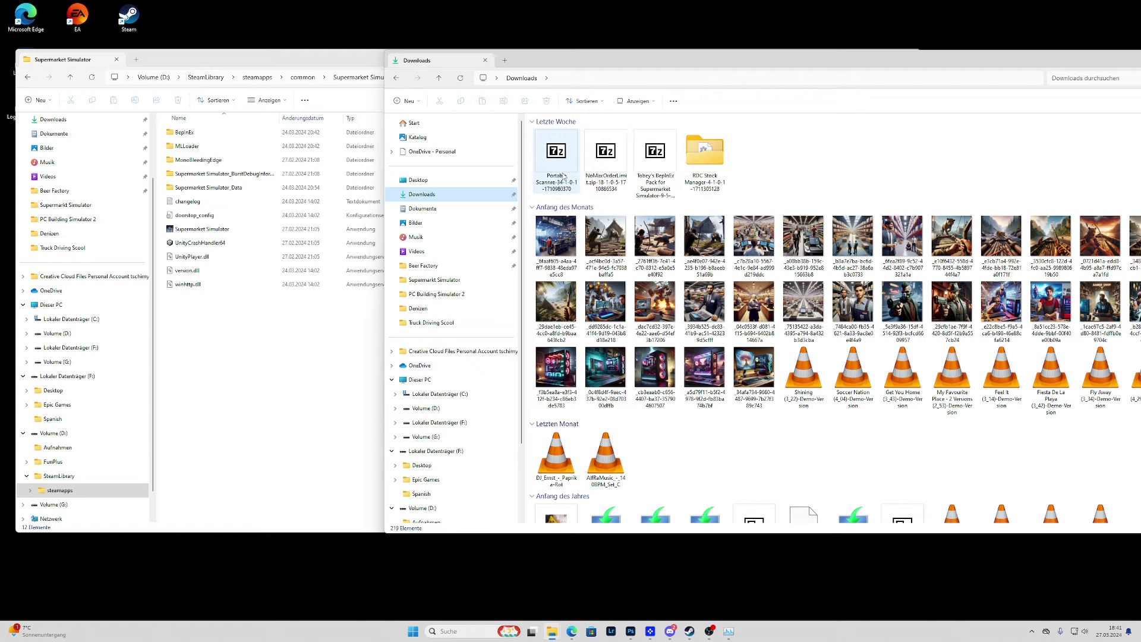
double_click(608, 165)
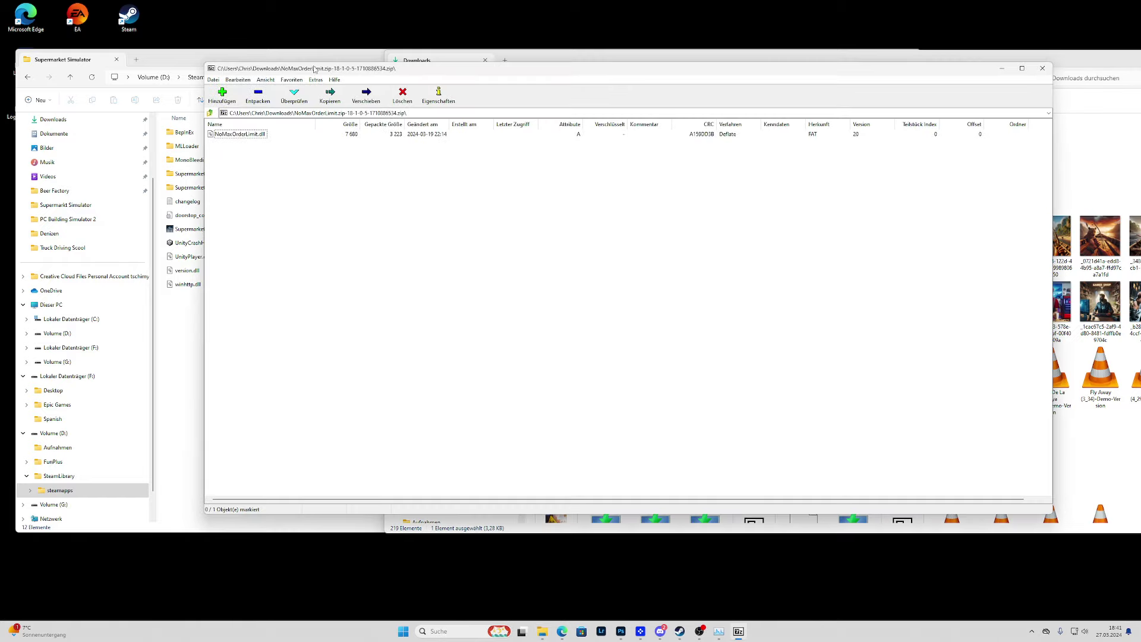
left_click_drag(315, 70, 582, 71)
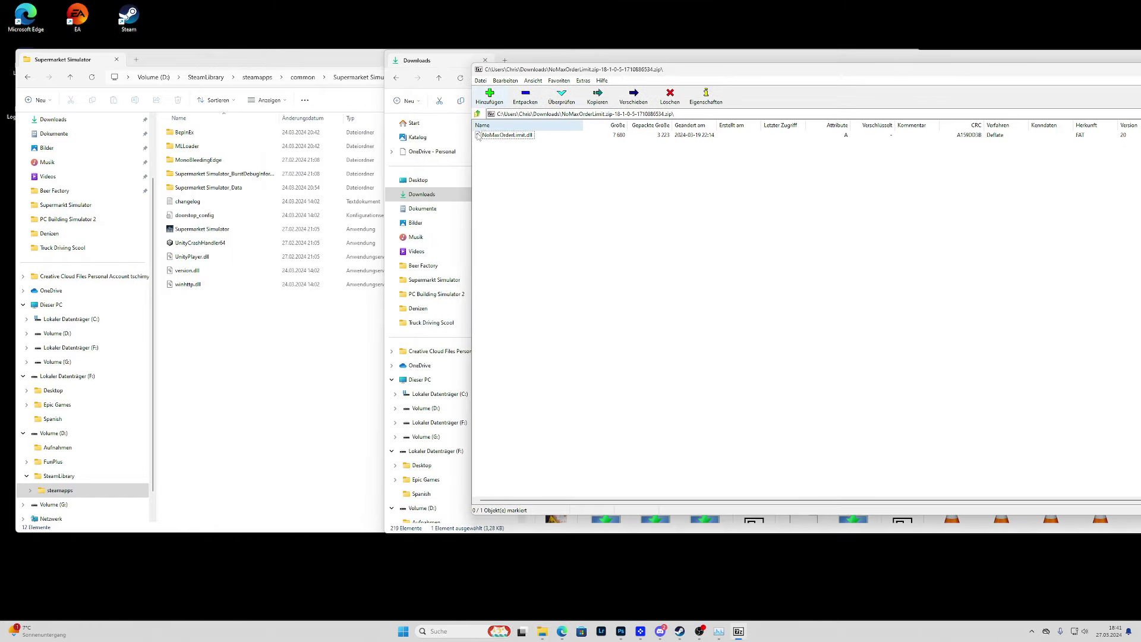
Open the MLLoader\Mods subfolder inside the Supermarket Simulator game folder
double_click(184, 148)
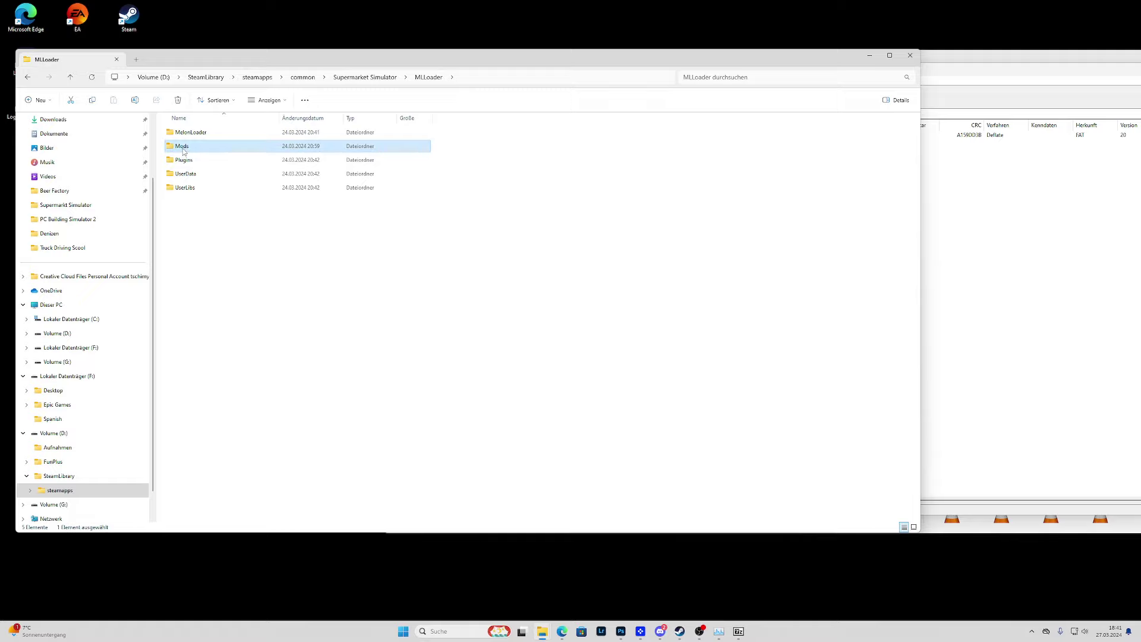
double_click(182, 146)
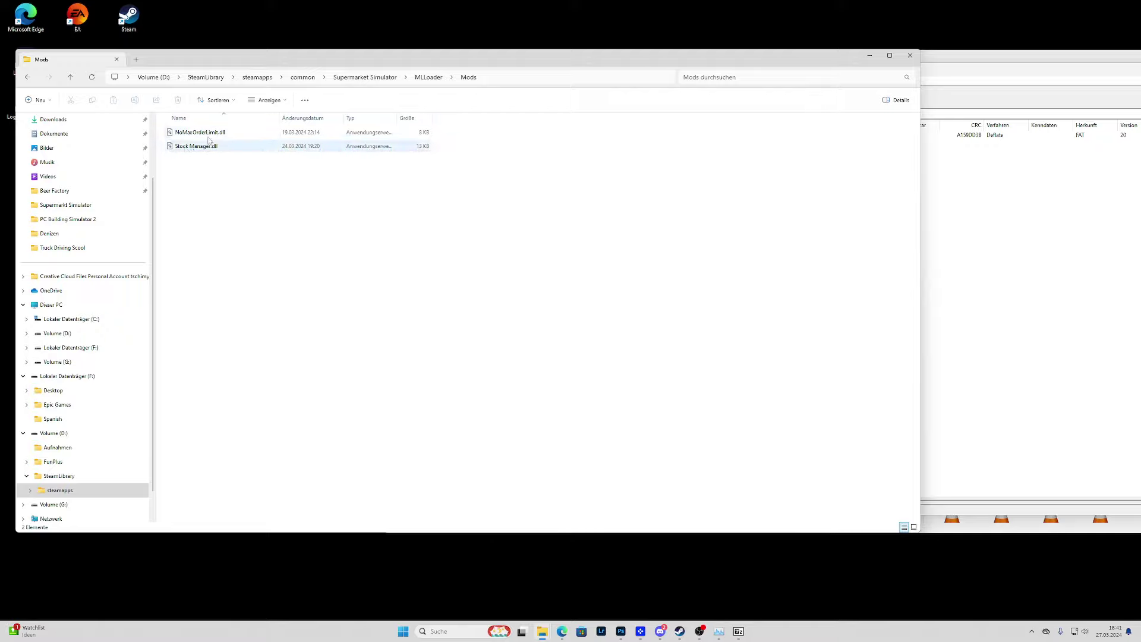
Return from MLLoader\Mods to the Supermarket Simulator root folder, minimize that window, and close the NoMaxOrderLimit archive
left_click(71, 77)
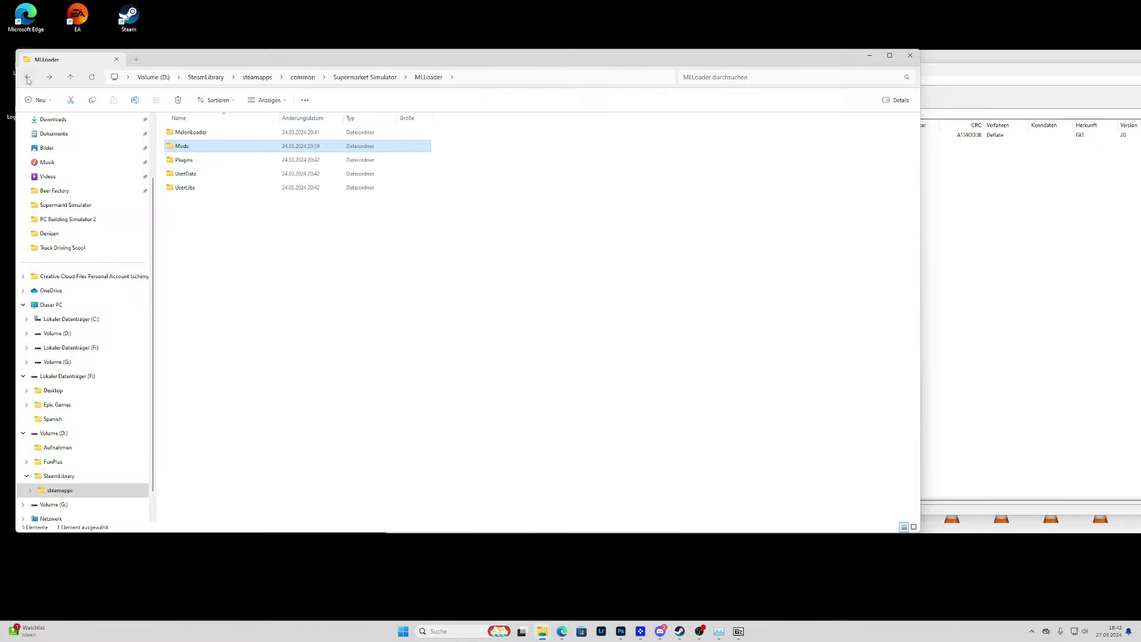
left_click(70, 77)
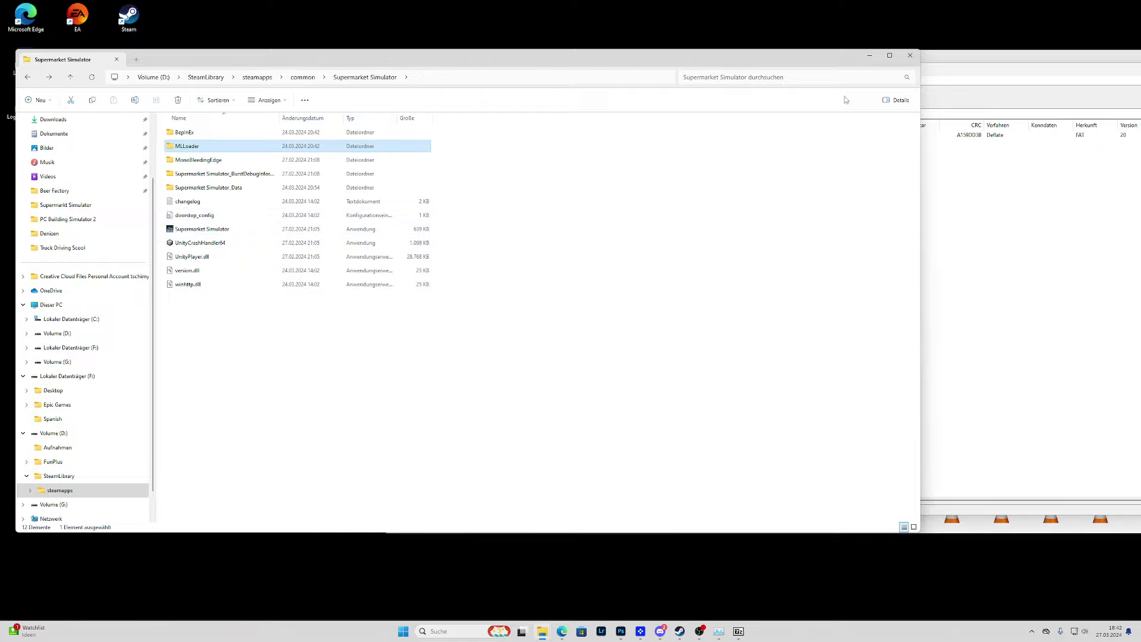
left_click(868, 56)
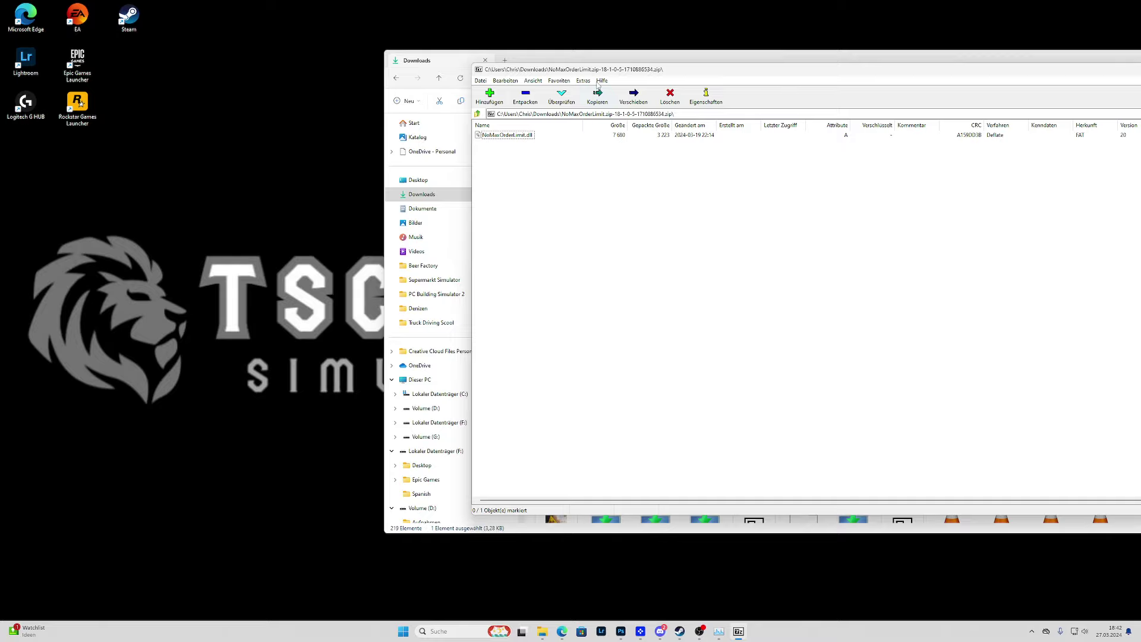
left_click_drag(905, 65, 590, 61)
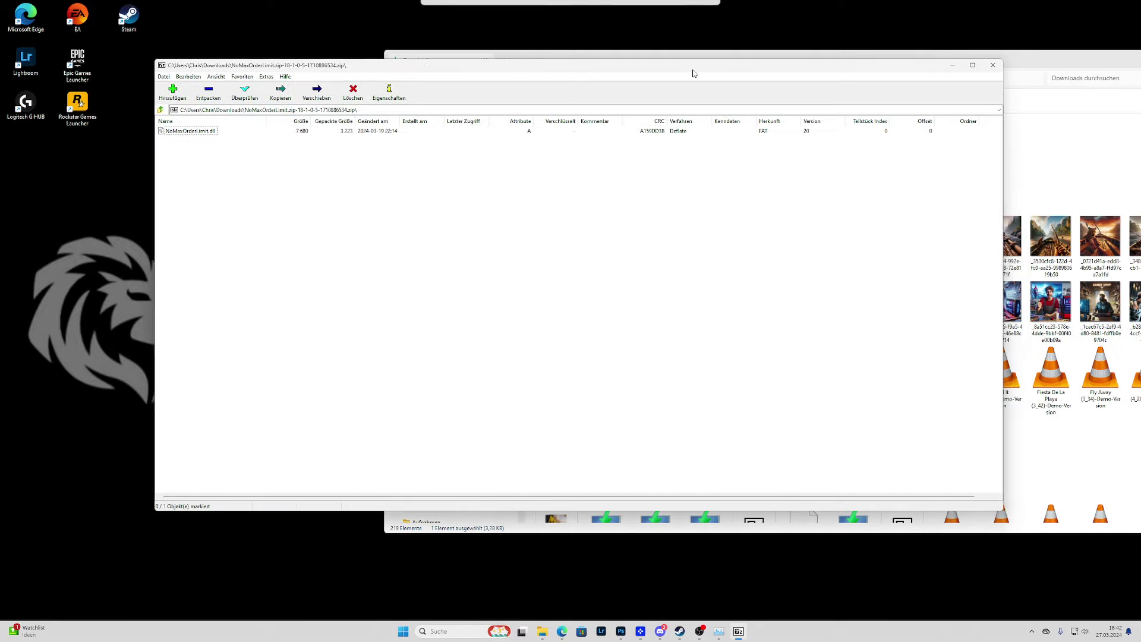
left_click(993, 64)
Open the Portable Scanner archive from Downloads and the BepInEx\plugins folder inside the Supermarket Simulator folder
double_click(556, 156)
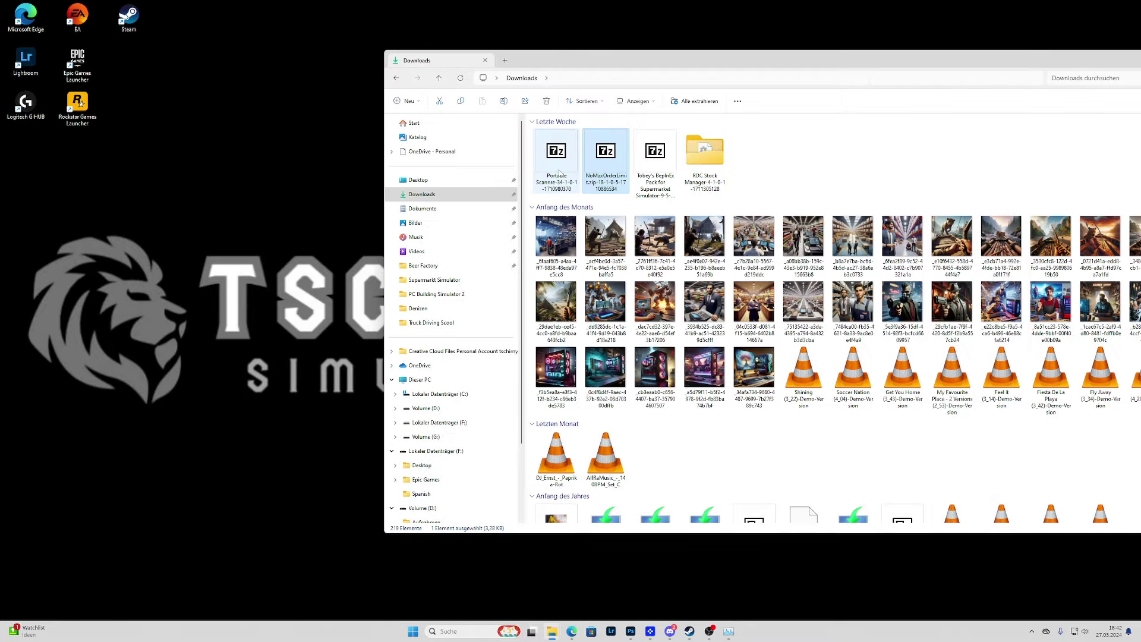
left_click_drag(277, 66, 515, 71)
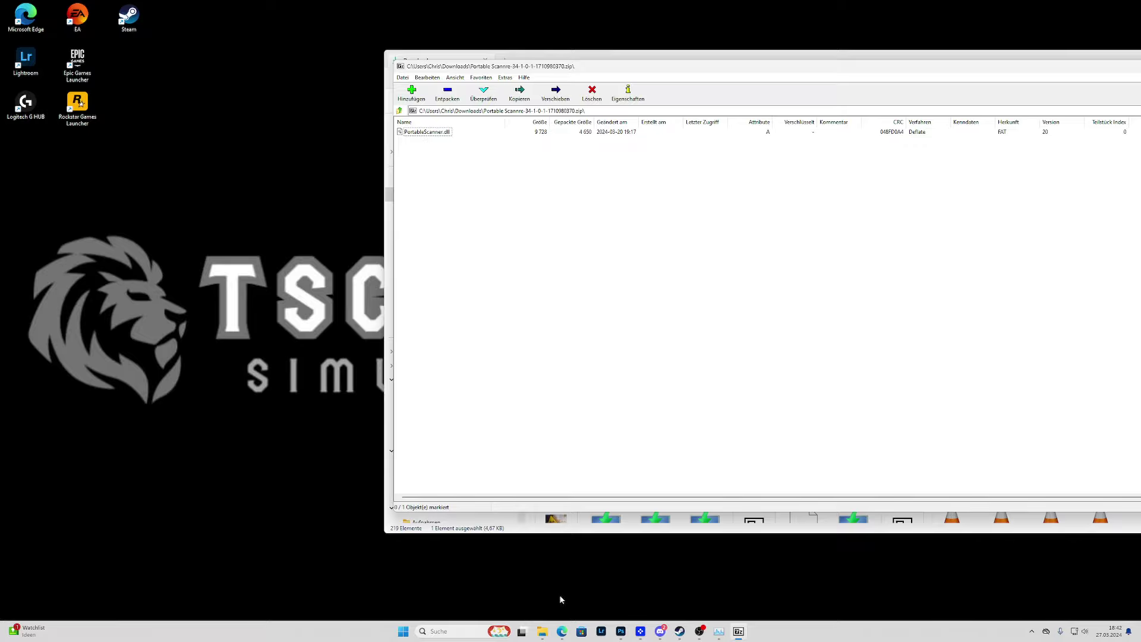
left_click(483, 585)
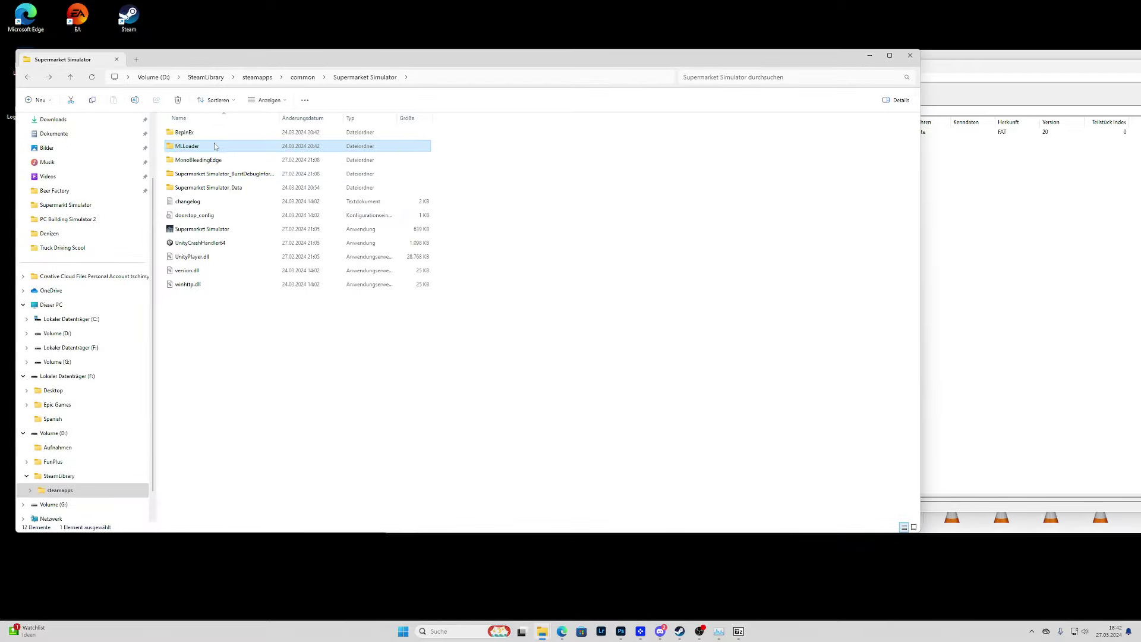
double_click(183, 134)
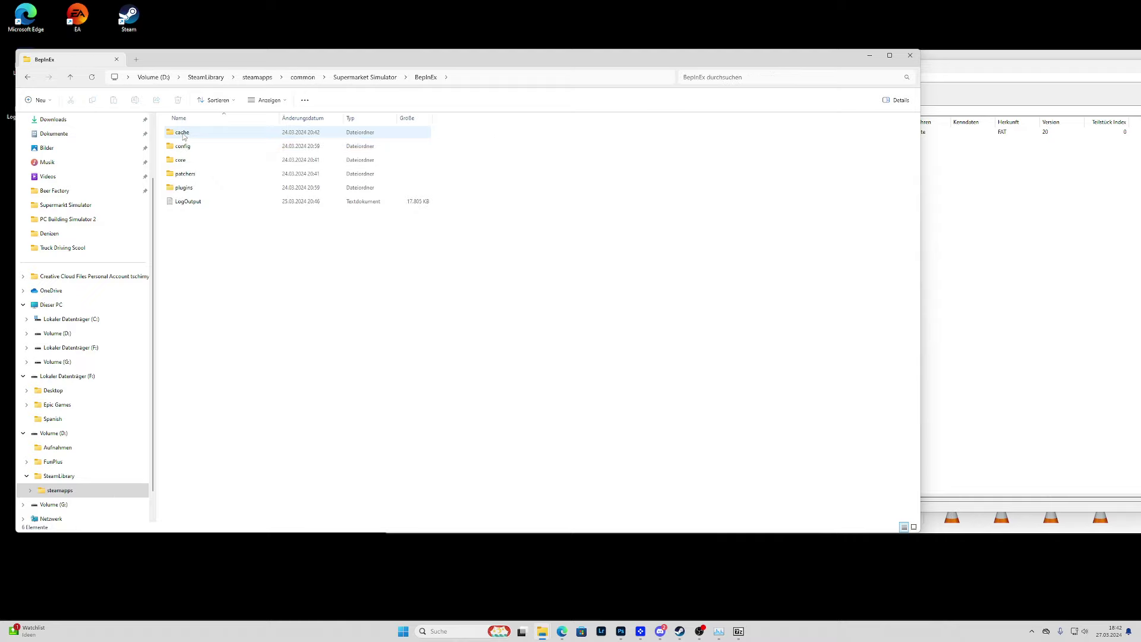
double_click(184, 188)
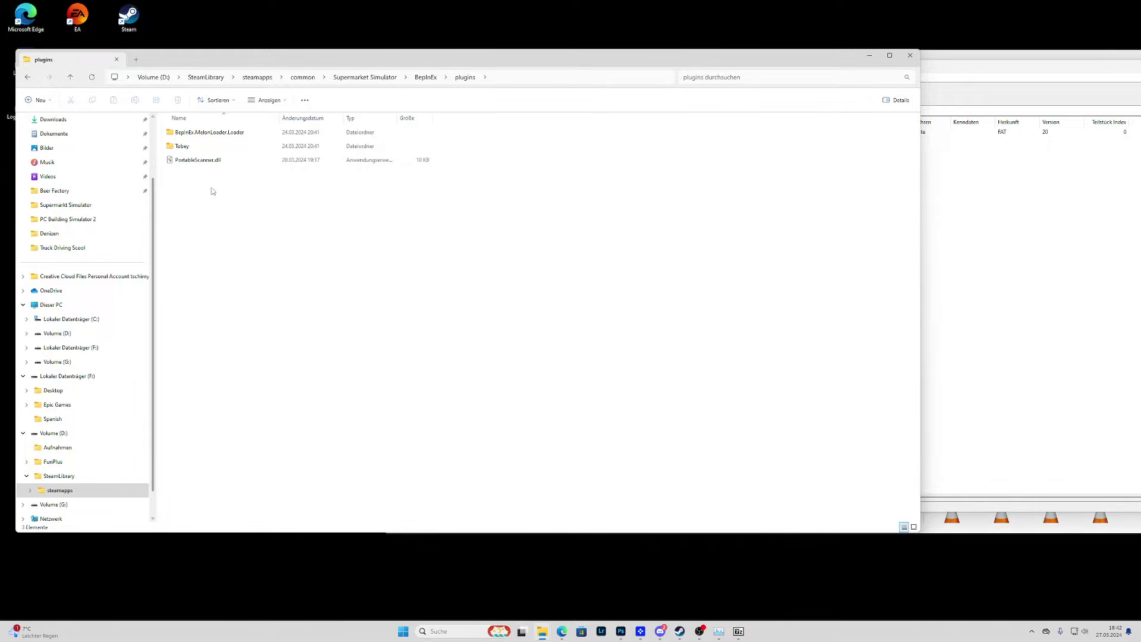
Reposition the plugins and Downloads windows, then minimize Downloads and the Portable Scanner archive so only the plugins folder remains open
left_click_drag(726, 65, 817, 141)
left_click(644, 58)
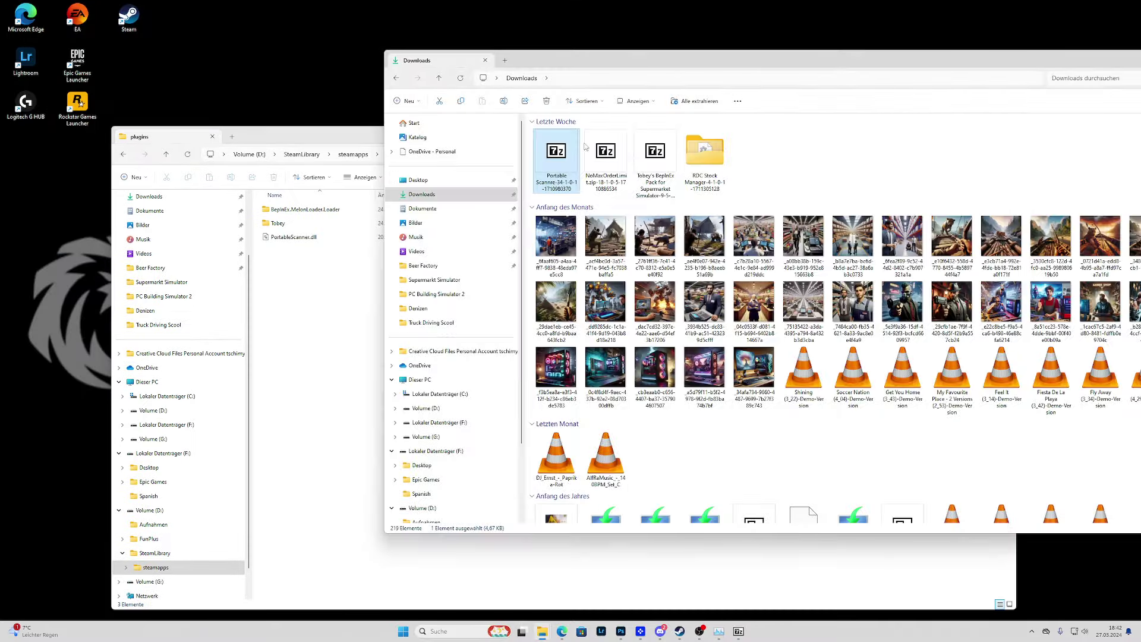
left_click_drag(1064, 62, 968, 71)
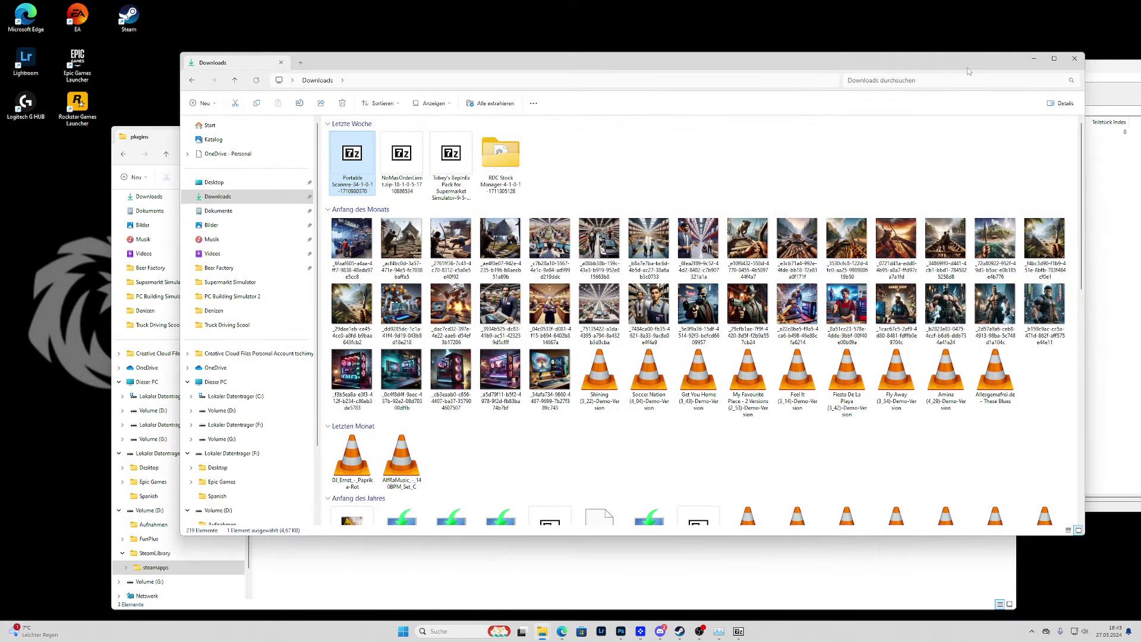
left_click(1032, 59)
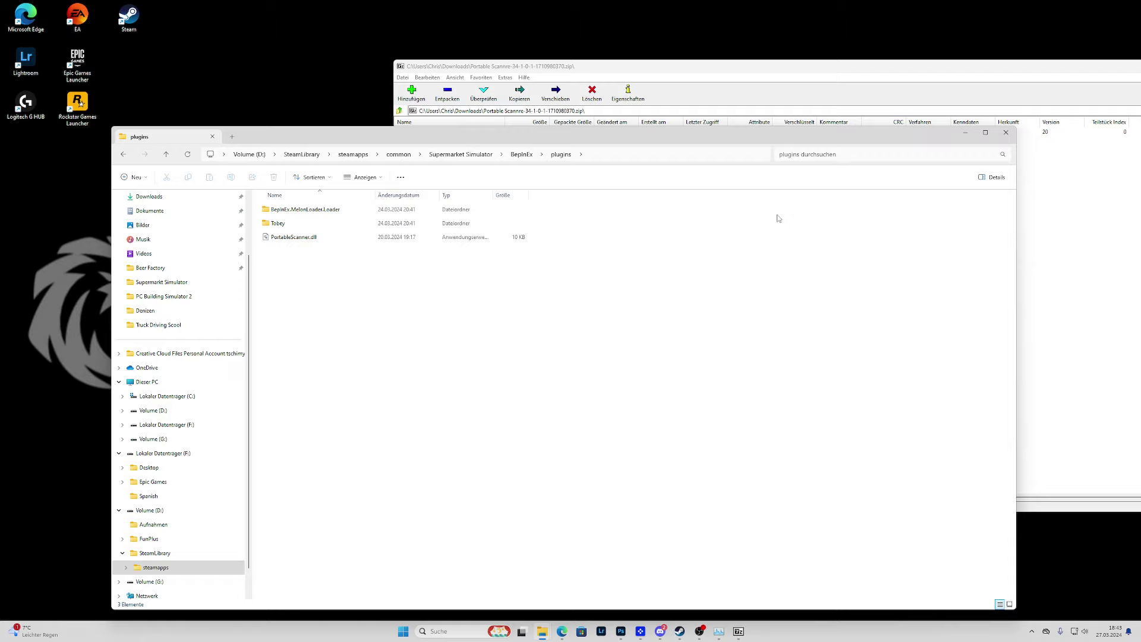
left_click(444, 71)
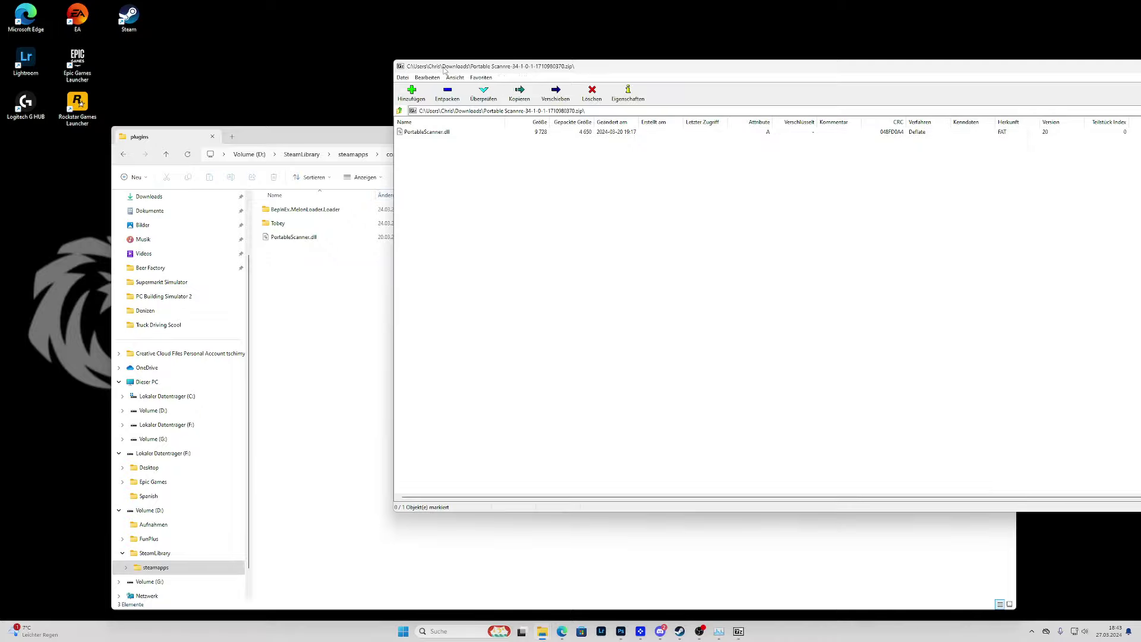
double_click(1094, 73)
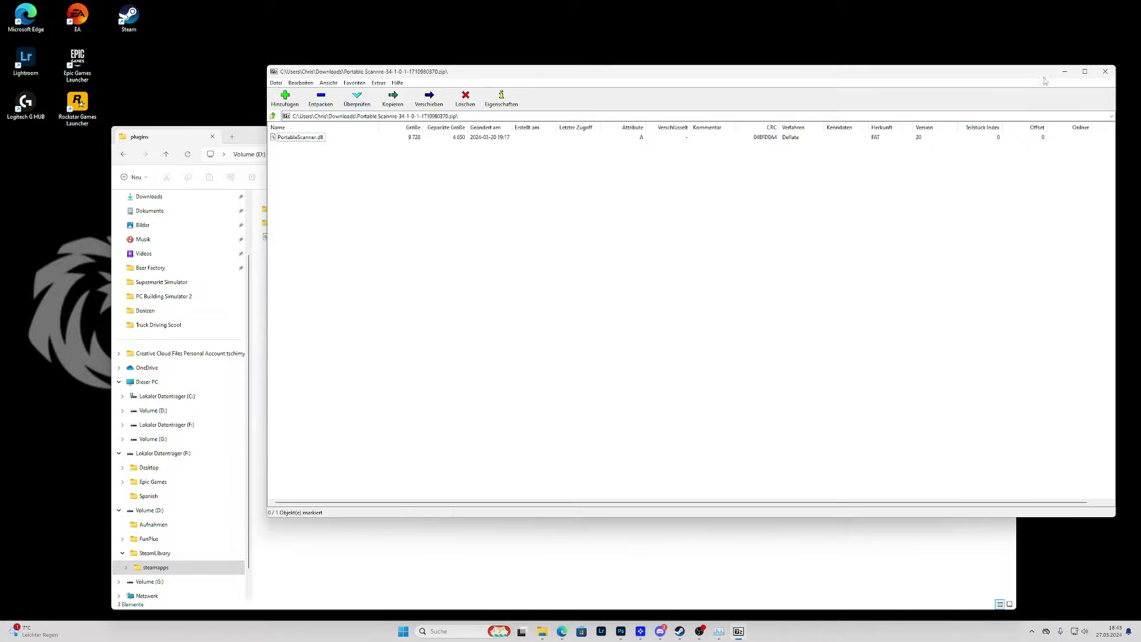
Select Tobey's BepInEx Pack archive in Downloads and return the plugins window to the Supermarket Simulator root folder
mouse_move(542, 631)
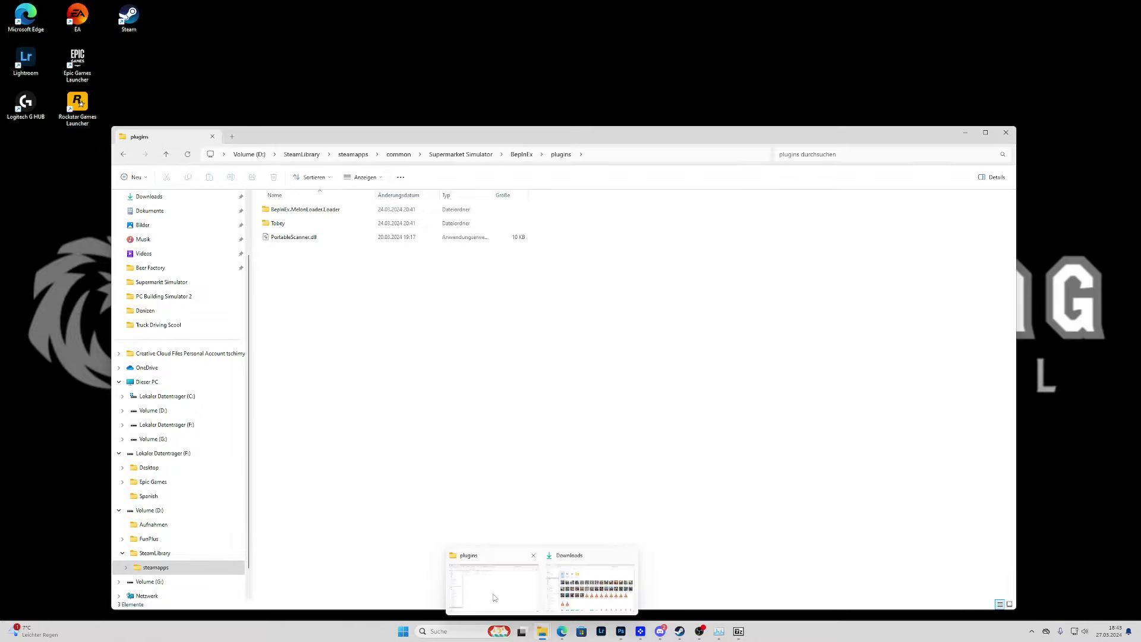
left_click(574, 595)
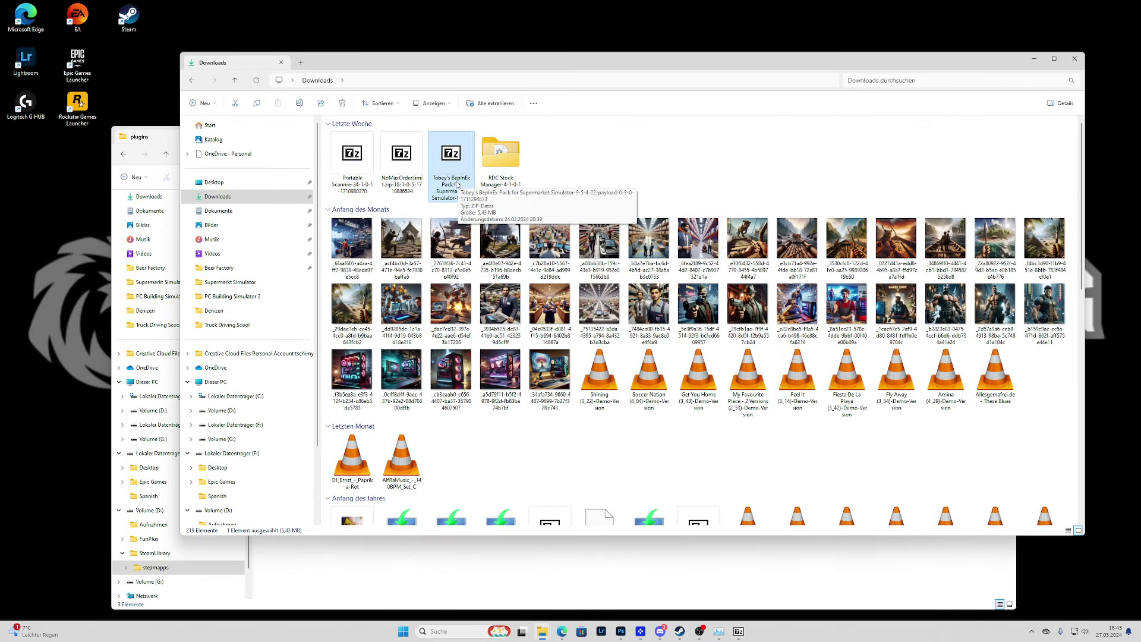
left_click(170, 137)
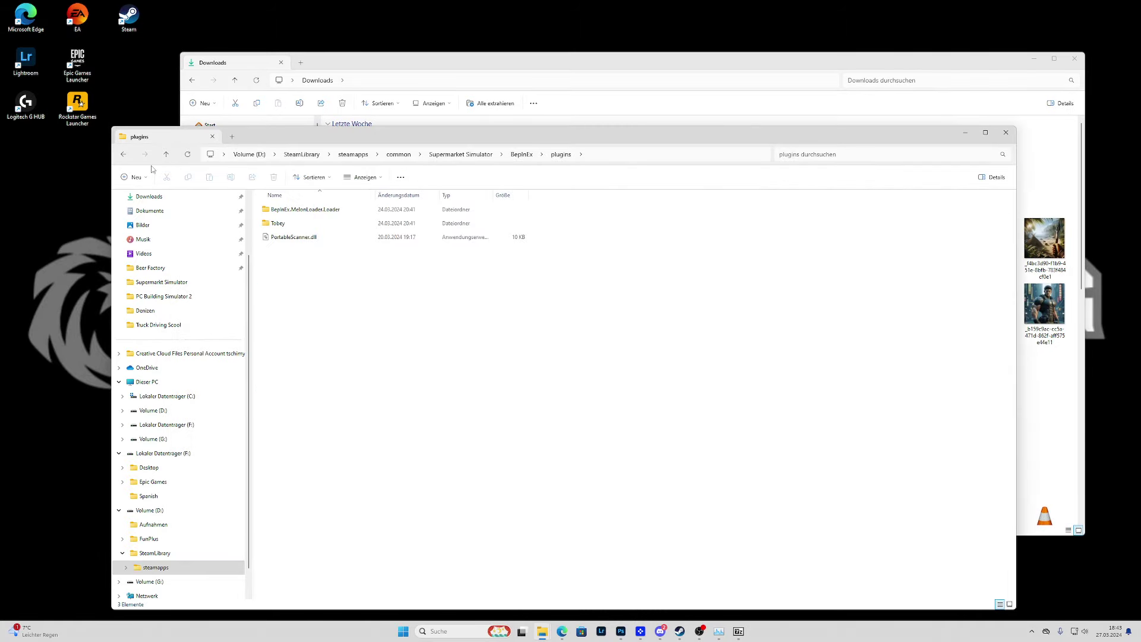
left_click(122, 155)
left_click(123, 154)
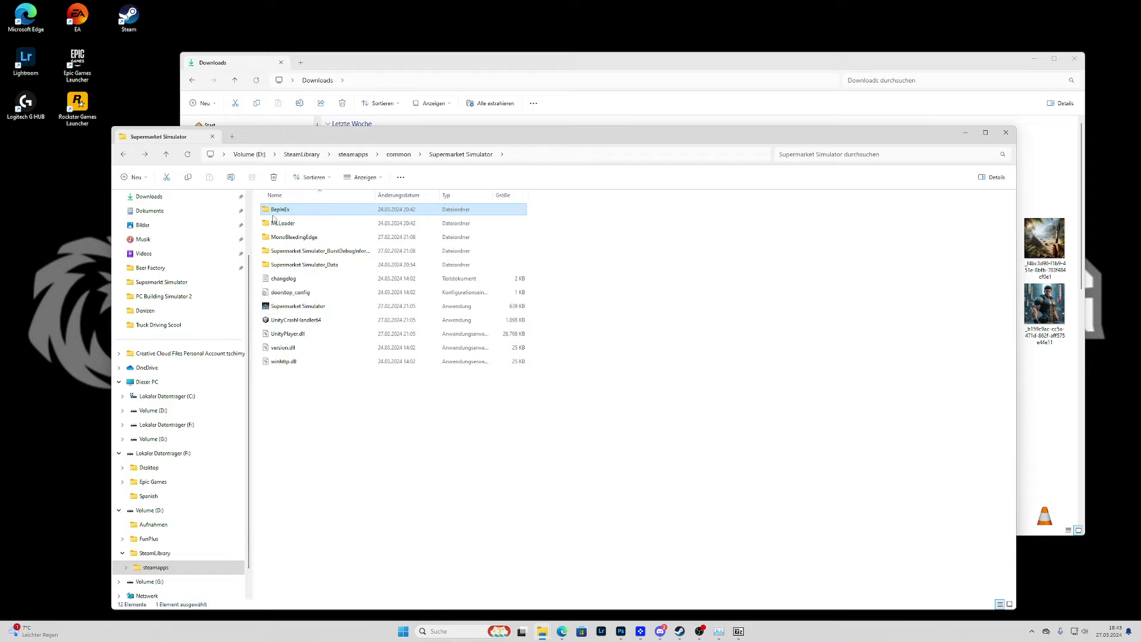
Browse to the default Steam games location on drive C, Programme (x86)\Steam\steamapps\common
left_click(172, 403)
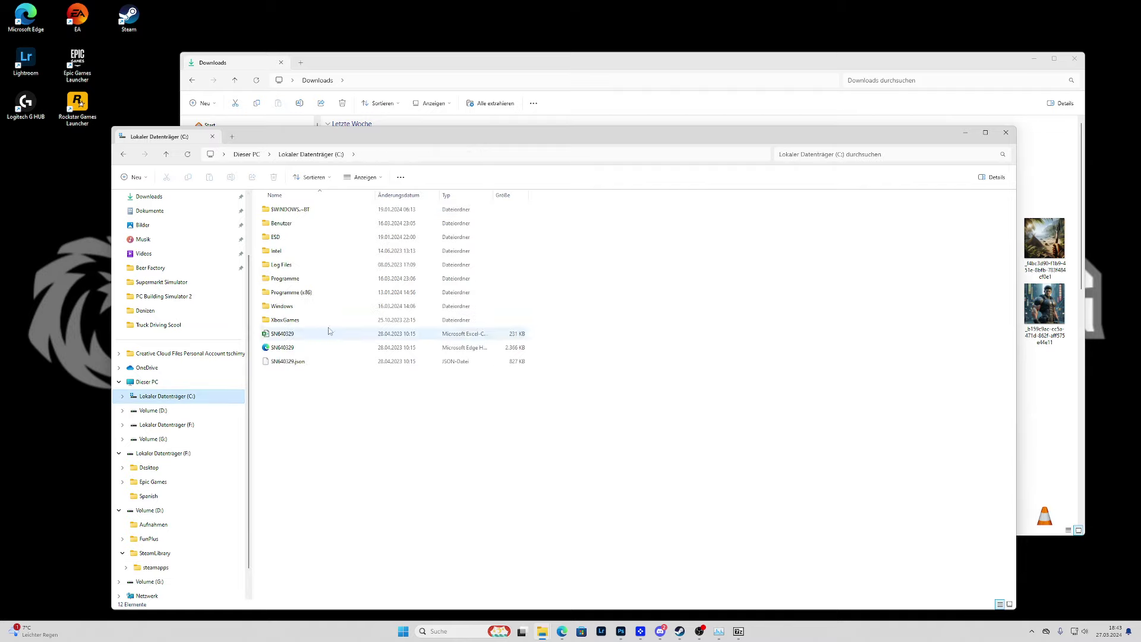
double_click(284, 296)
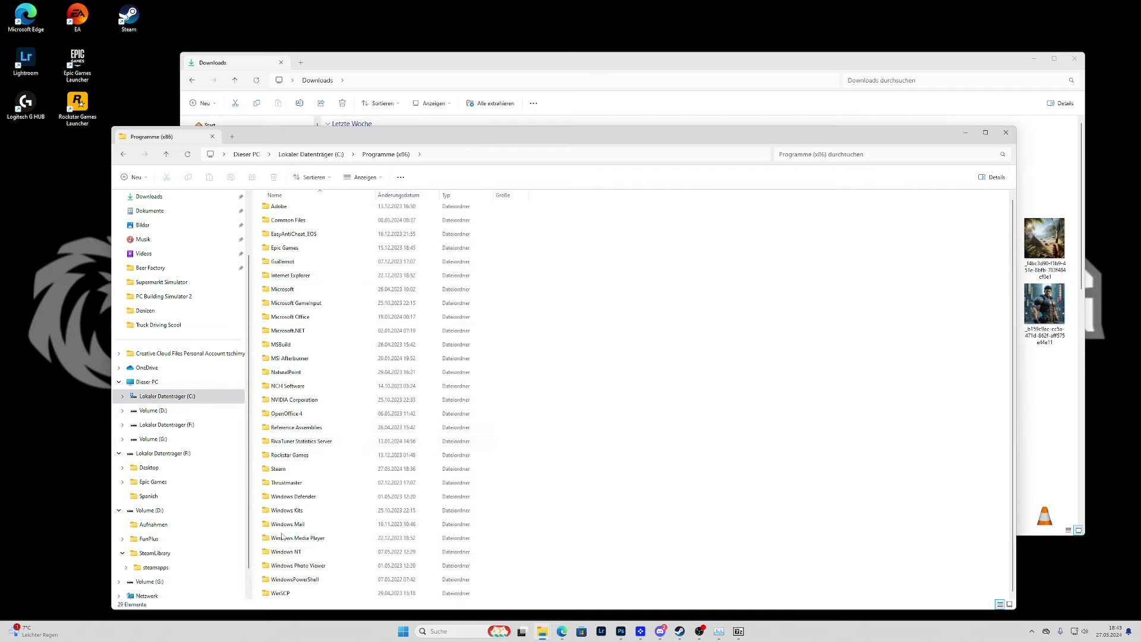
double_click(277, 470)
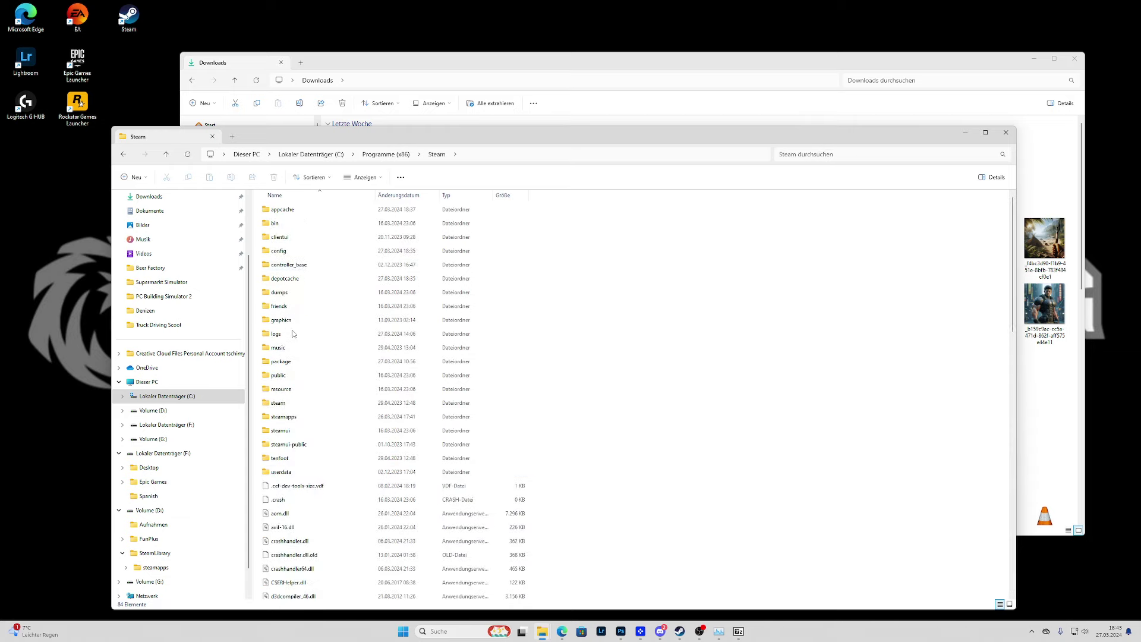
double_click(282, 416)
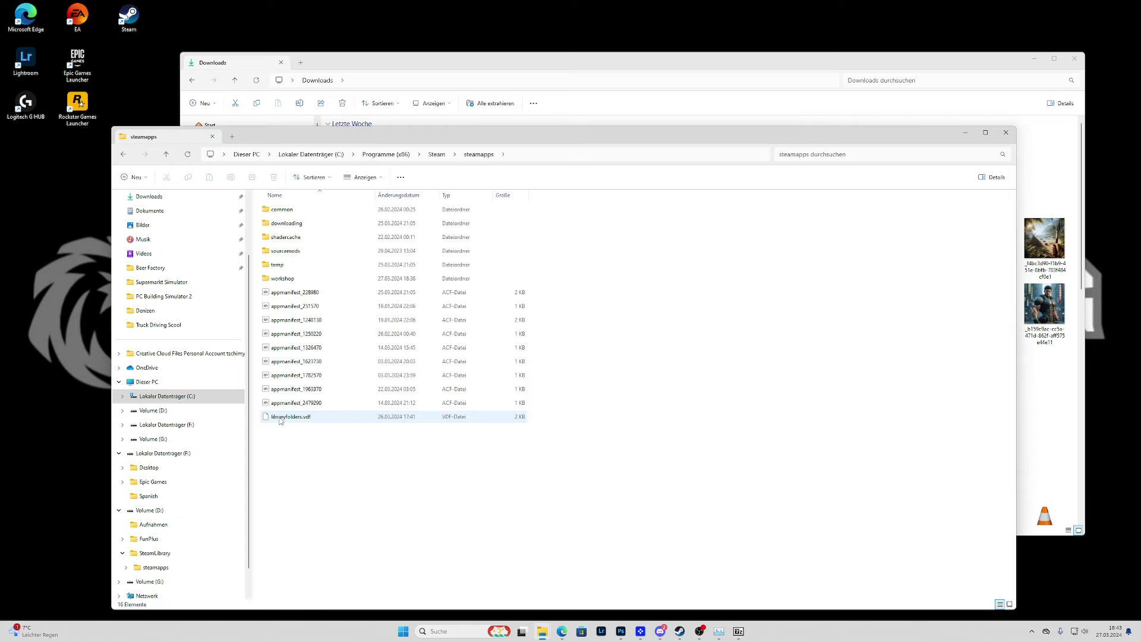
left_click(279, 211)
double_click(278, 213)
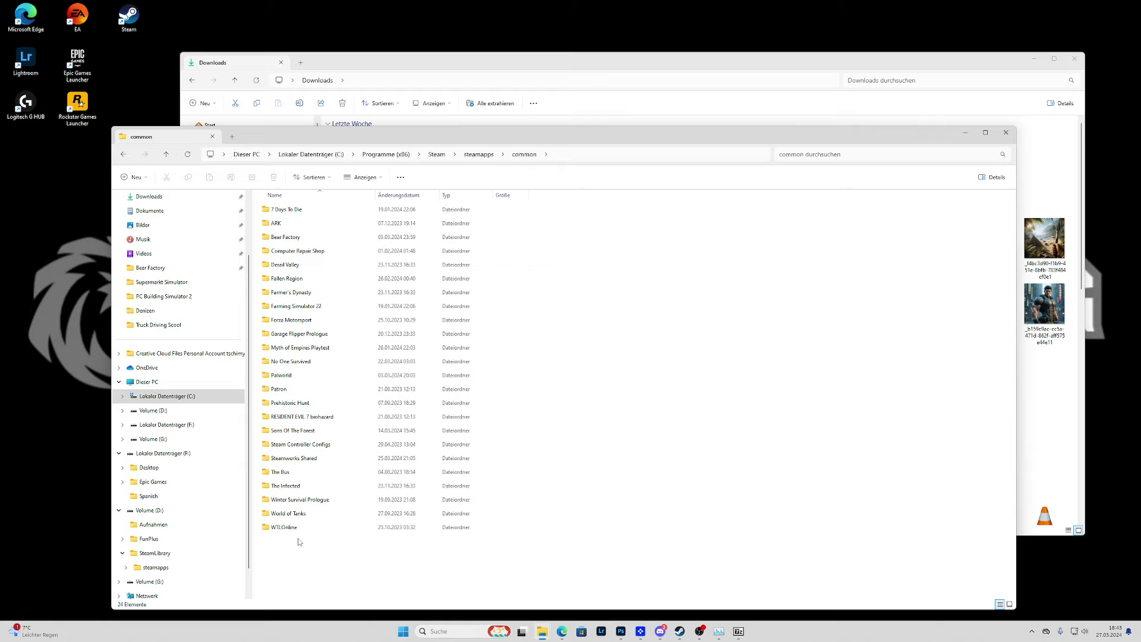
Open the Supermarket Simulator folder under SteamLibrary\steamapps\common on drive D
scroll(179, 443, "down", 1)
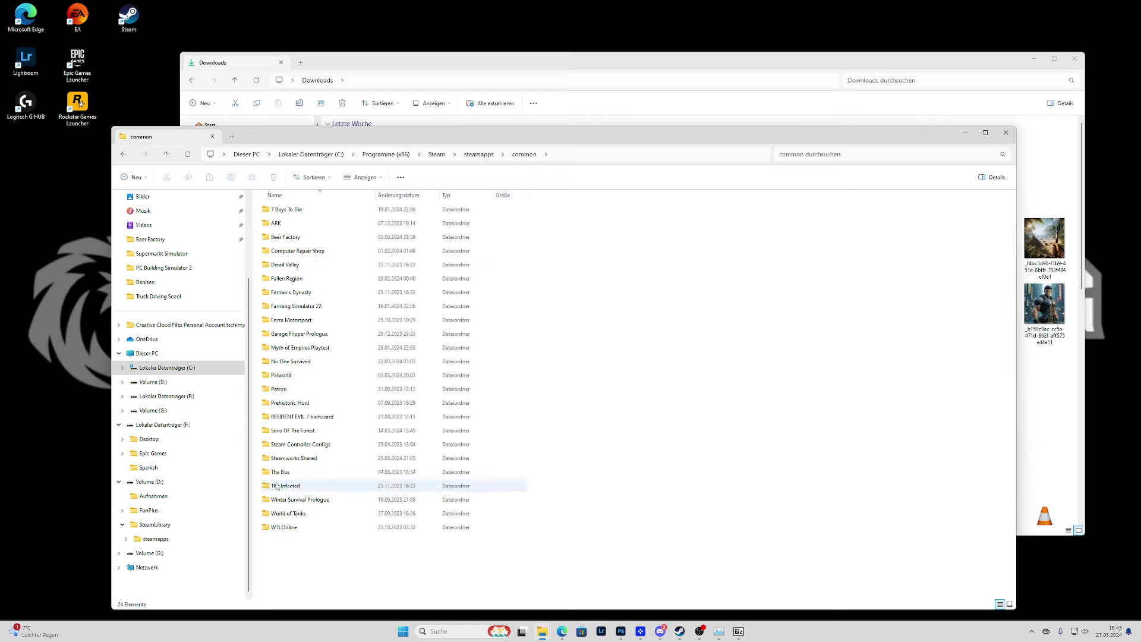
left_click(156, 538)
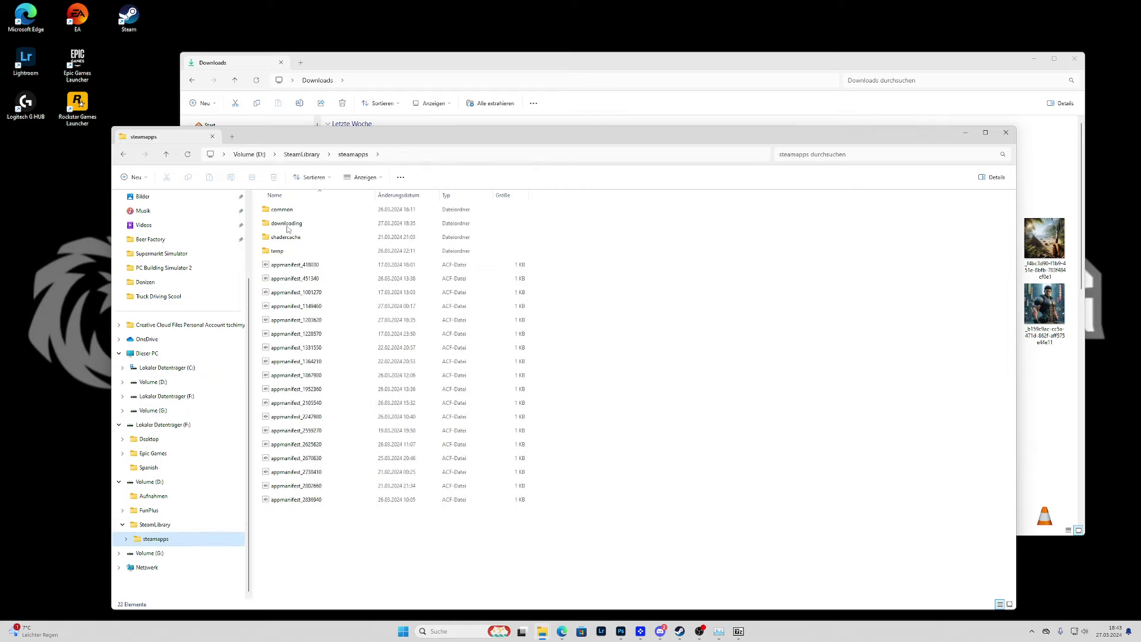
double_click(287, 213)
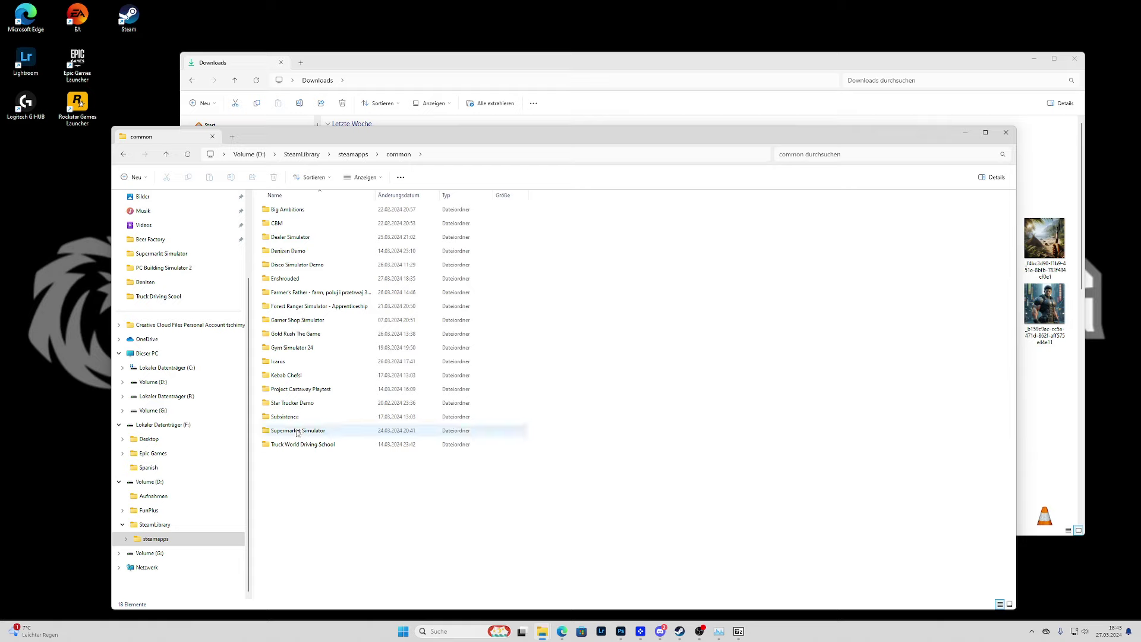
double_click(298, 432)
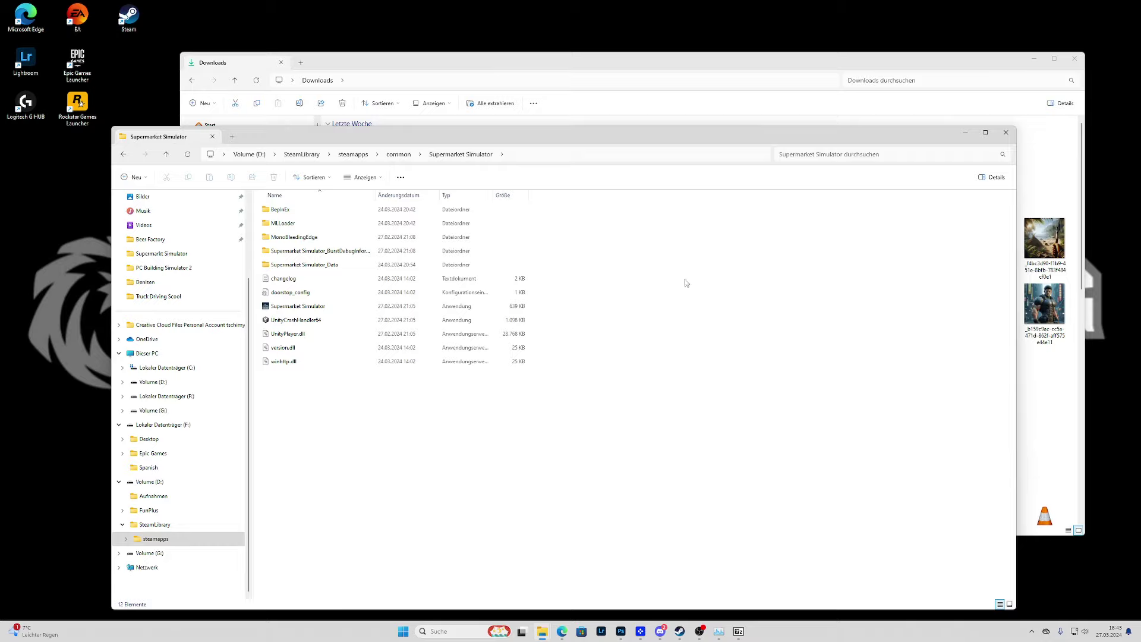
Compare the Portable Scanner archive's contents with the game's BepInEx\plugins folder, then close the archive
left_click(738, 631)
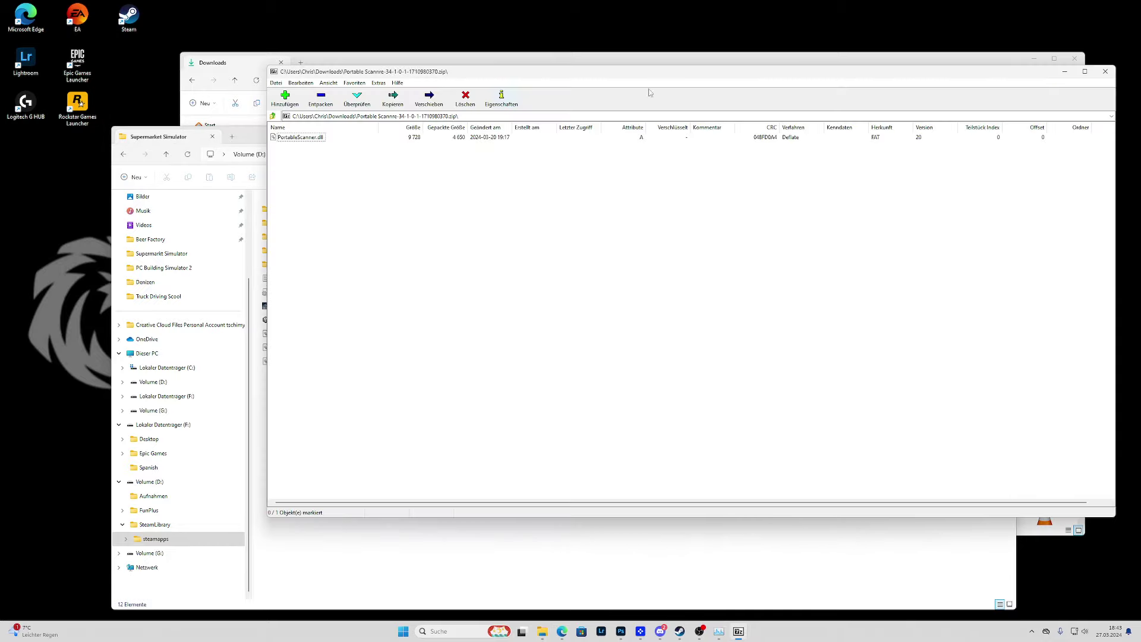
left_click_drag(488, 76, 660, 88)
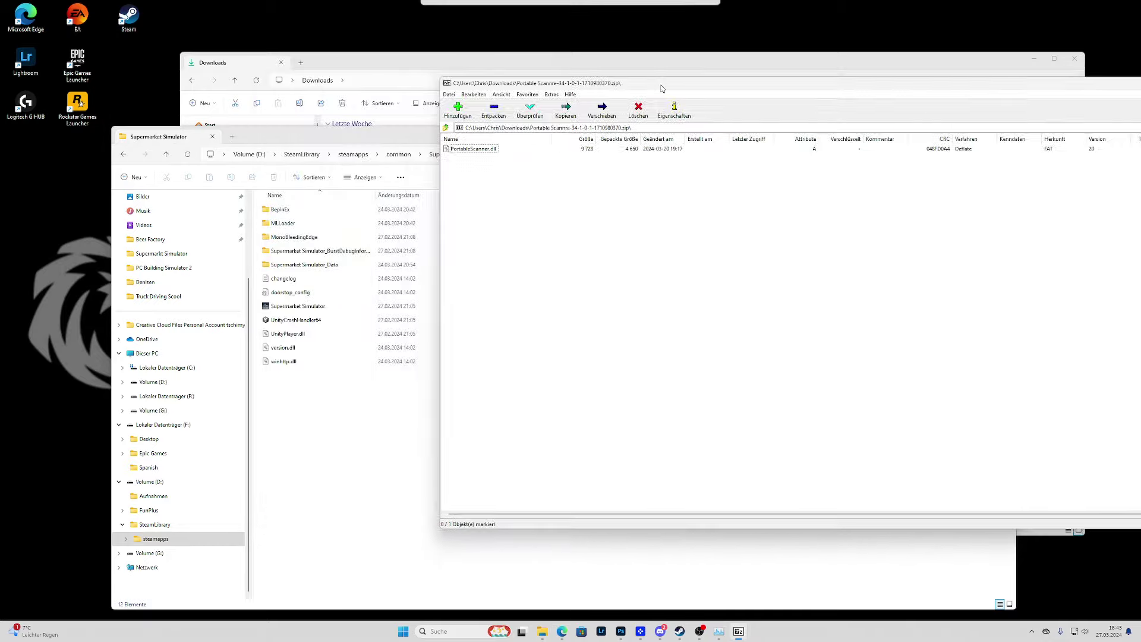
double_click(278, 209)
double_click(277, 265)
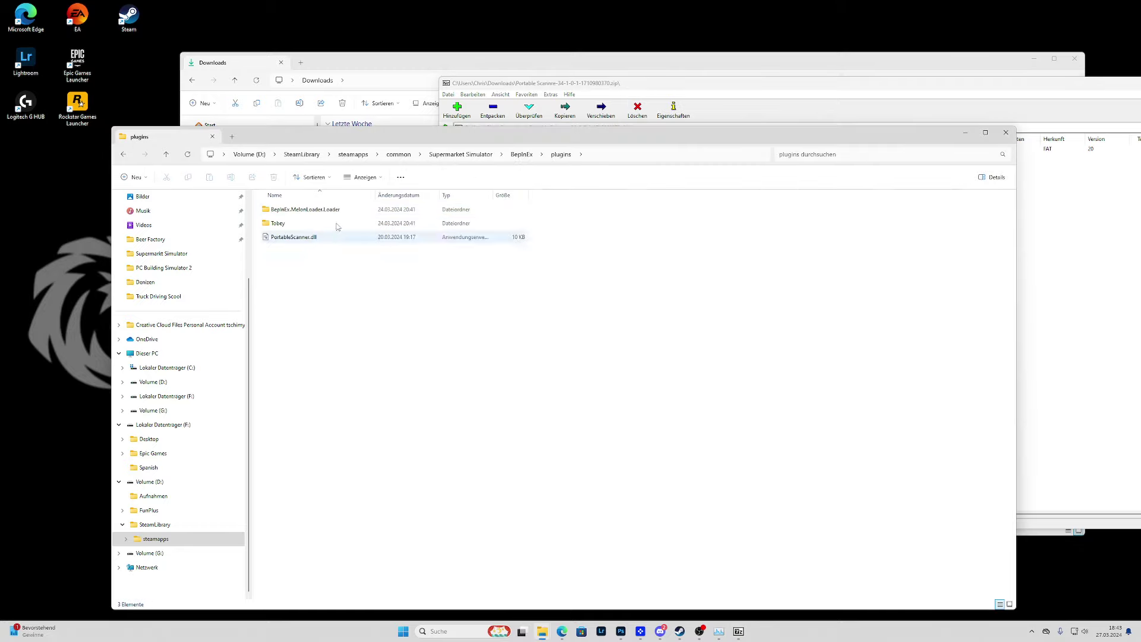
left_click(510, 125)
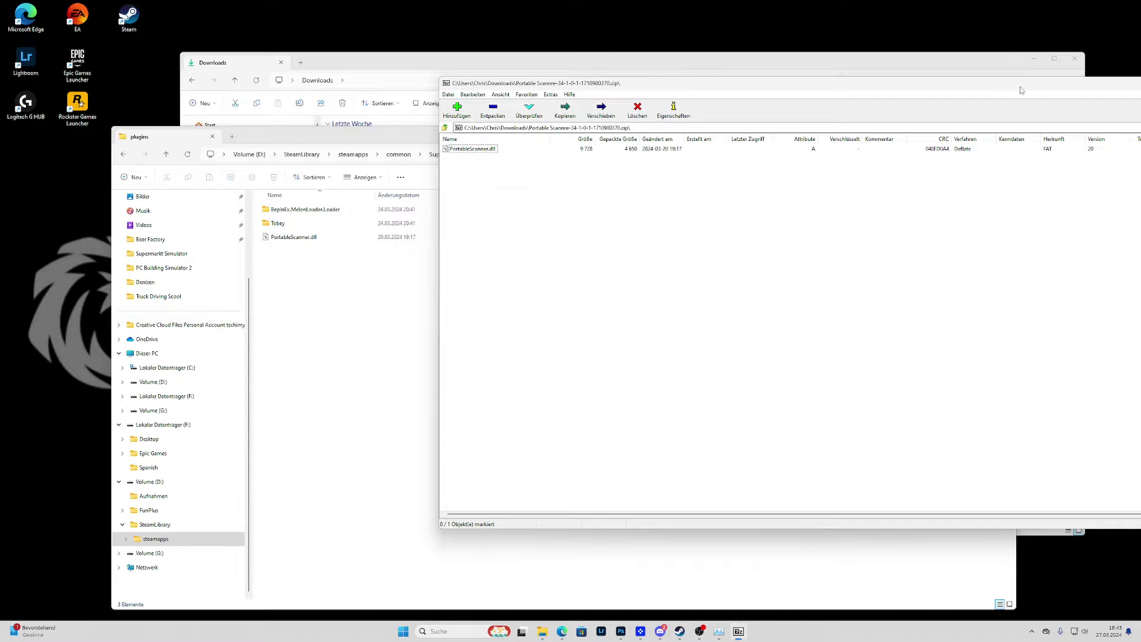
left_click_drag(510, 83, 338, 72)
left_click(1104, 71)
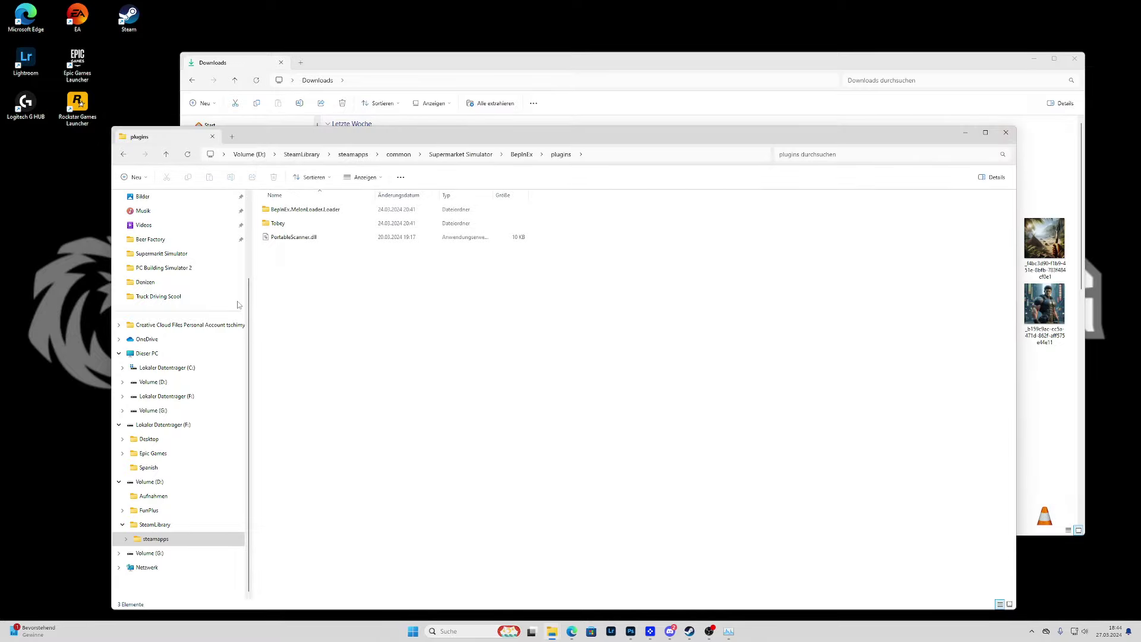
Review the mod files in the game's MLLoader\Mods folder, then minimize both File Explorer windows
left_click(123, 154)
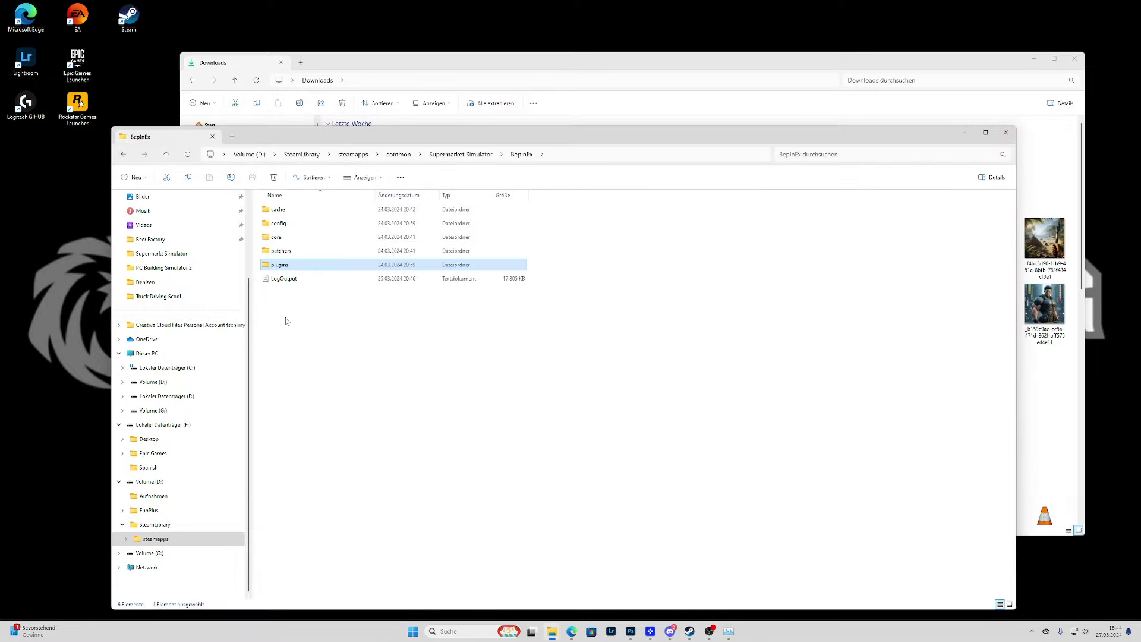
left_click(123, 154)
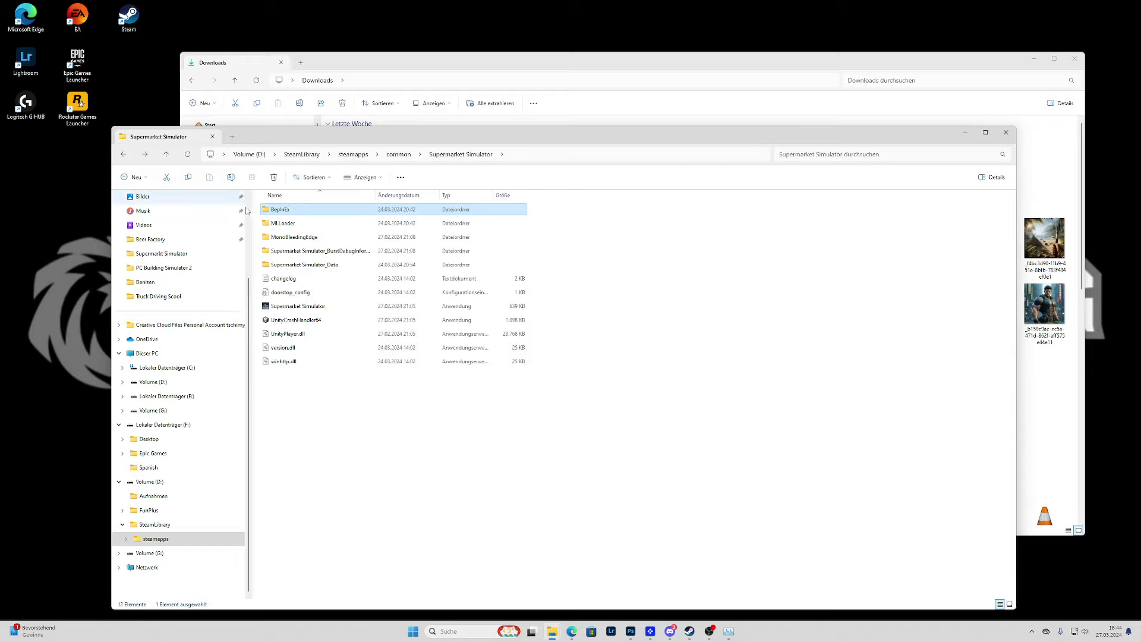
double_click(286, 224)
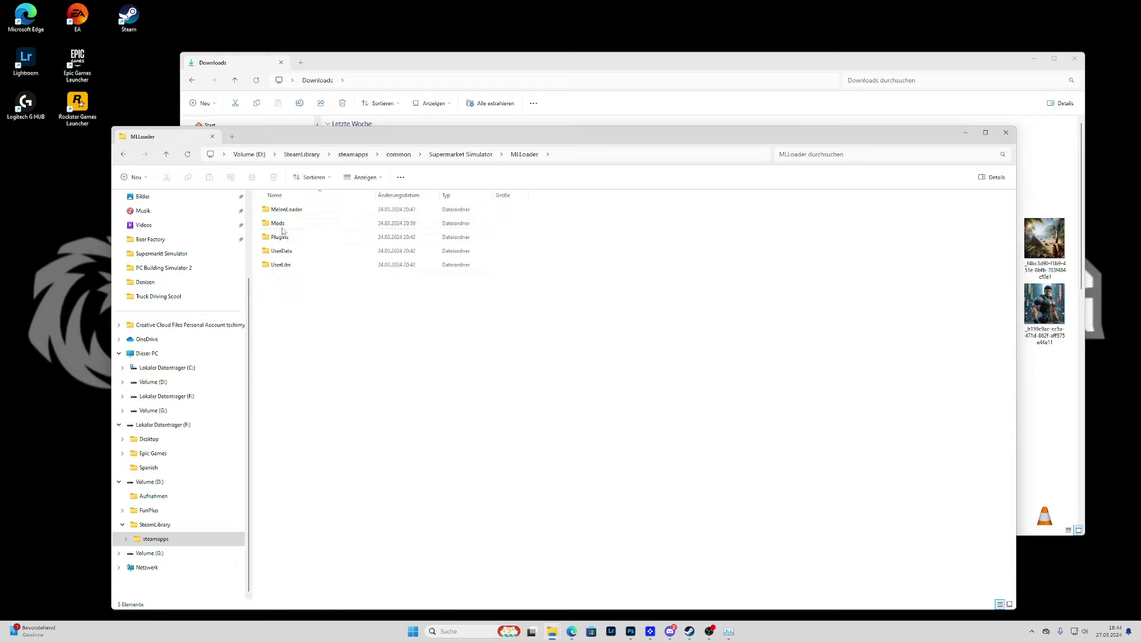
left_click(282, 225)
double_click(283, 225)
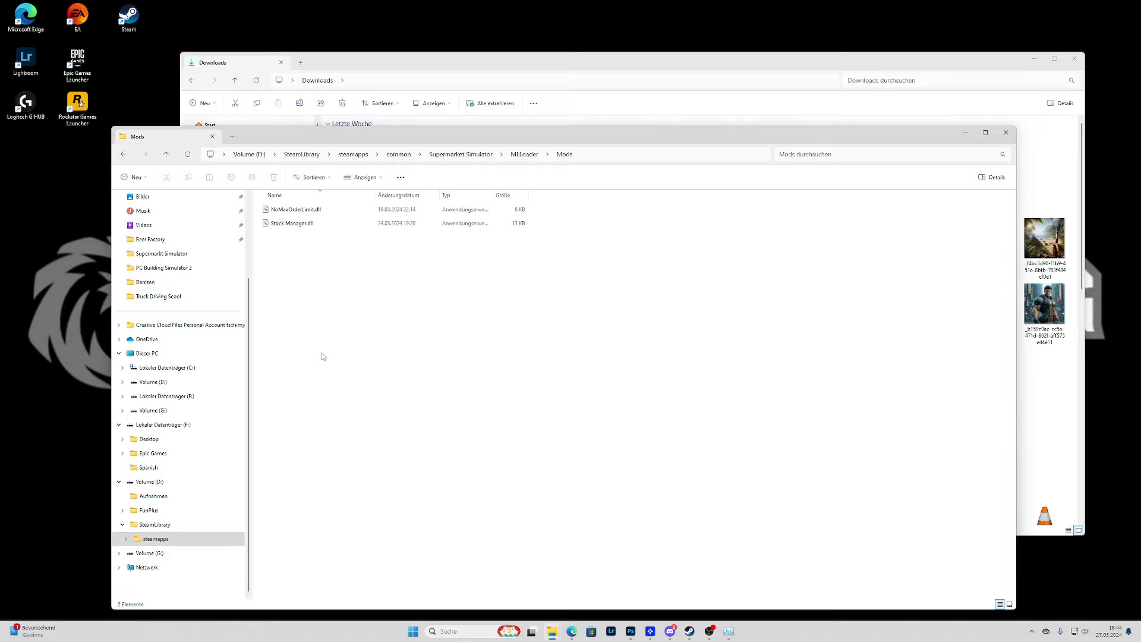
left_click(965, 132)
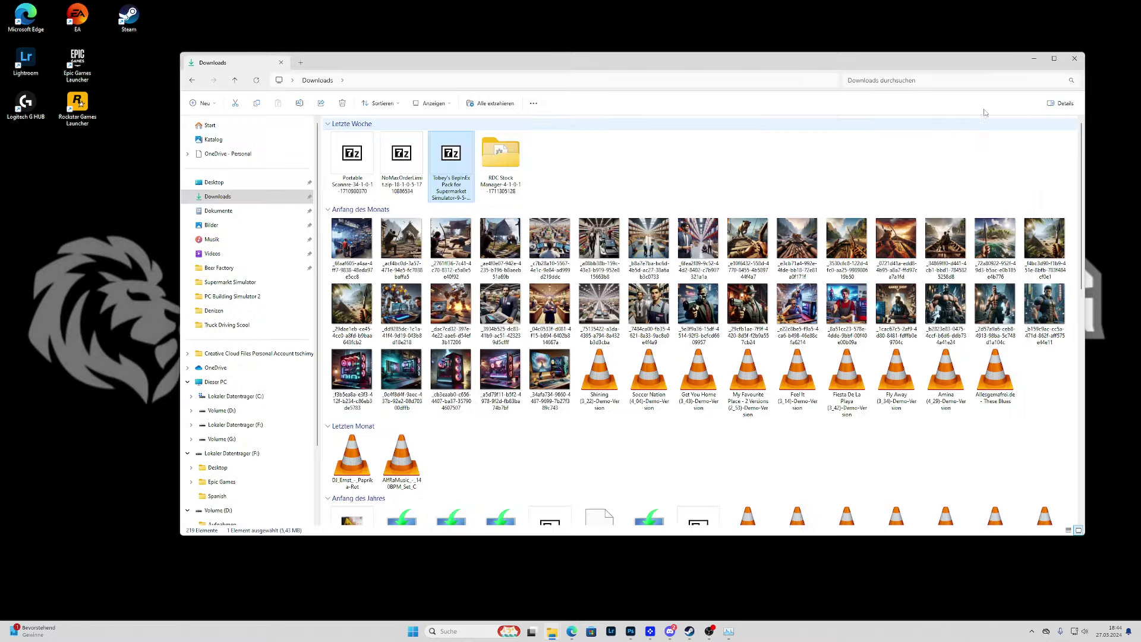
left_click(1034, 58)
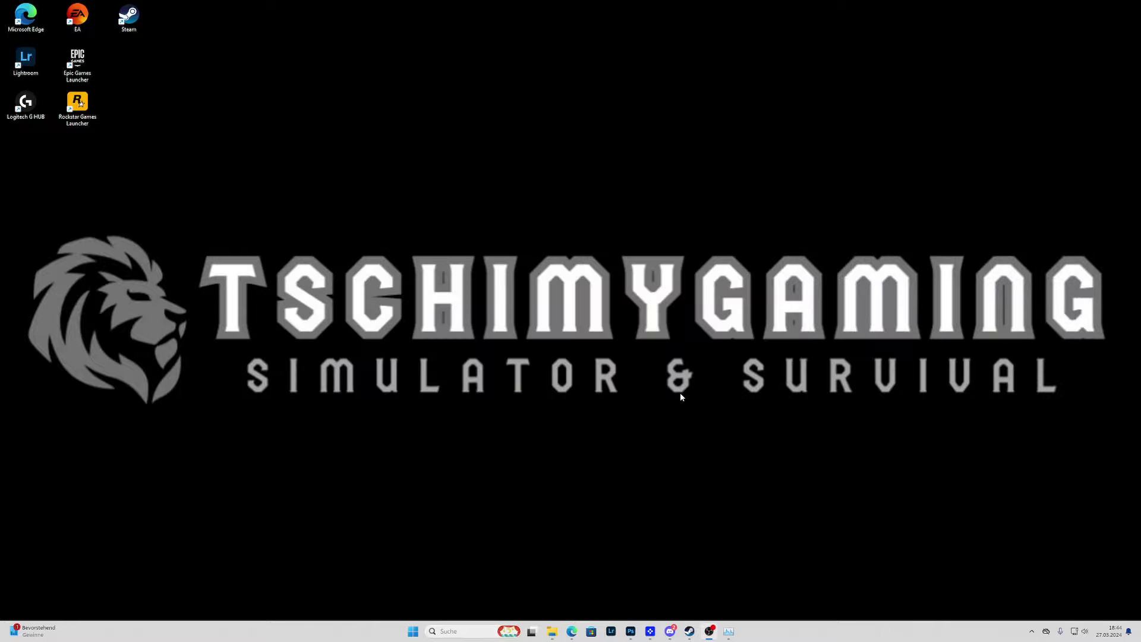